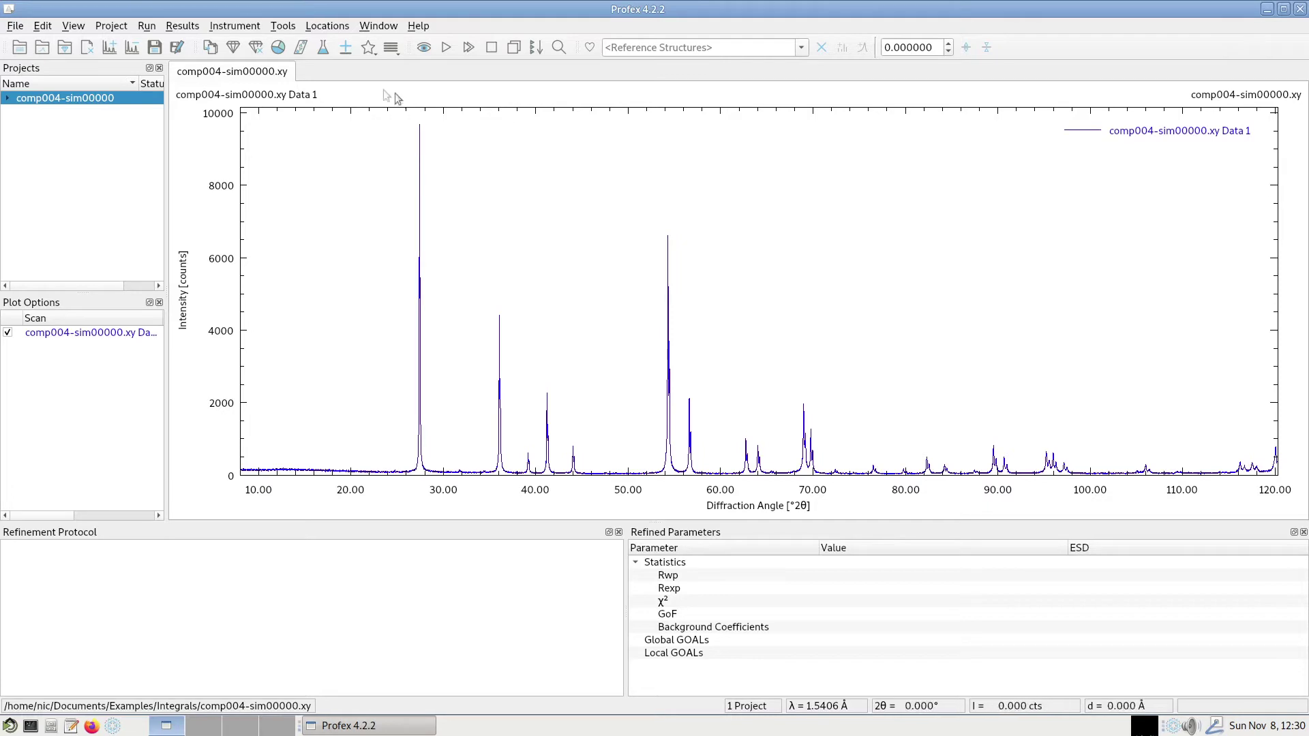
# Step: Open the Window menu to list the panels available beside the plot
pyautogui.click(376, 28)
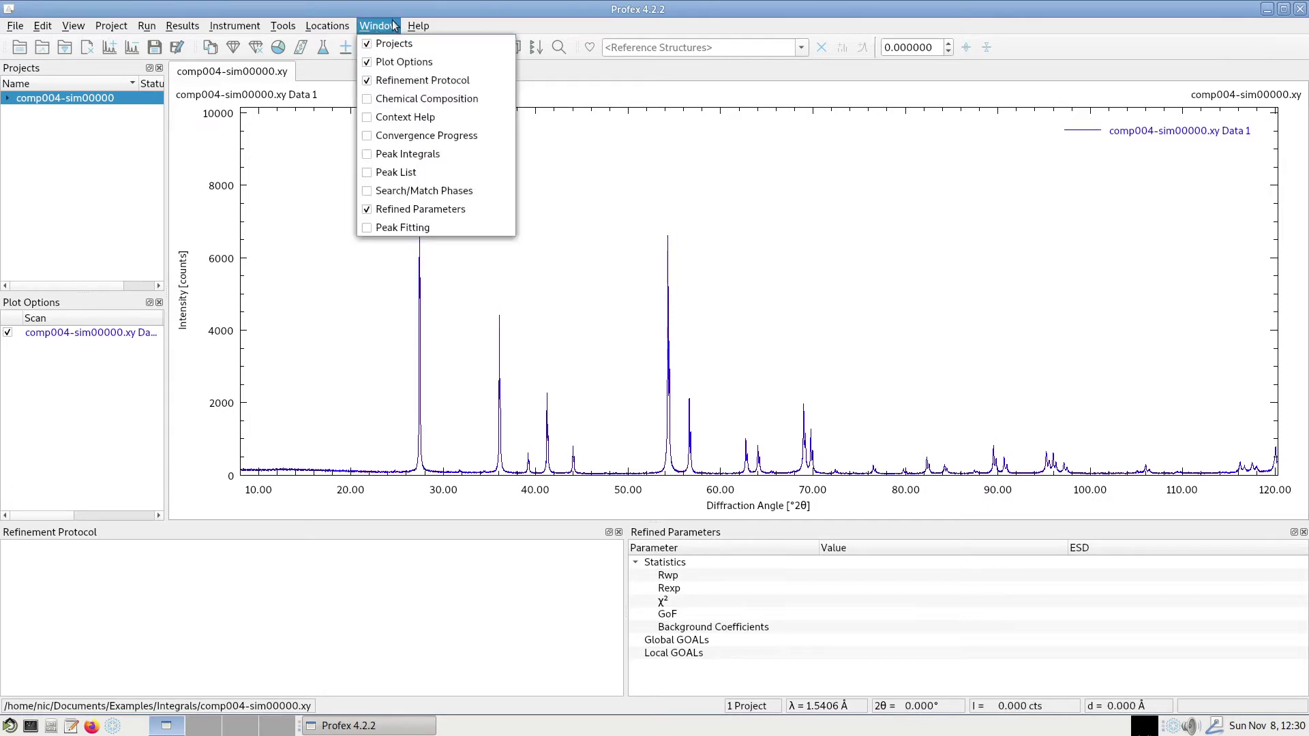
# Step: Show the Peak Integrals panel and bring its tab forward in the bottom-right dock
pyautogui.click(405, 157)
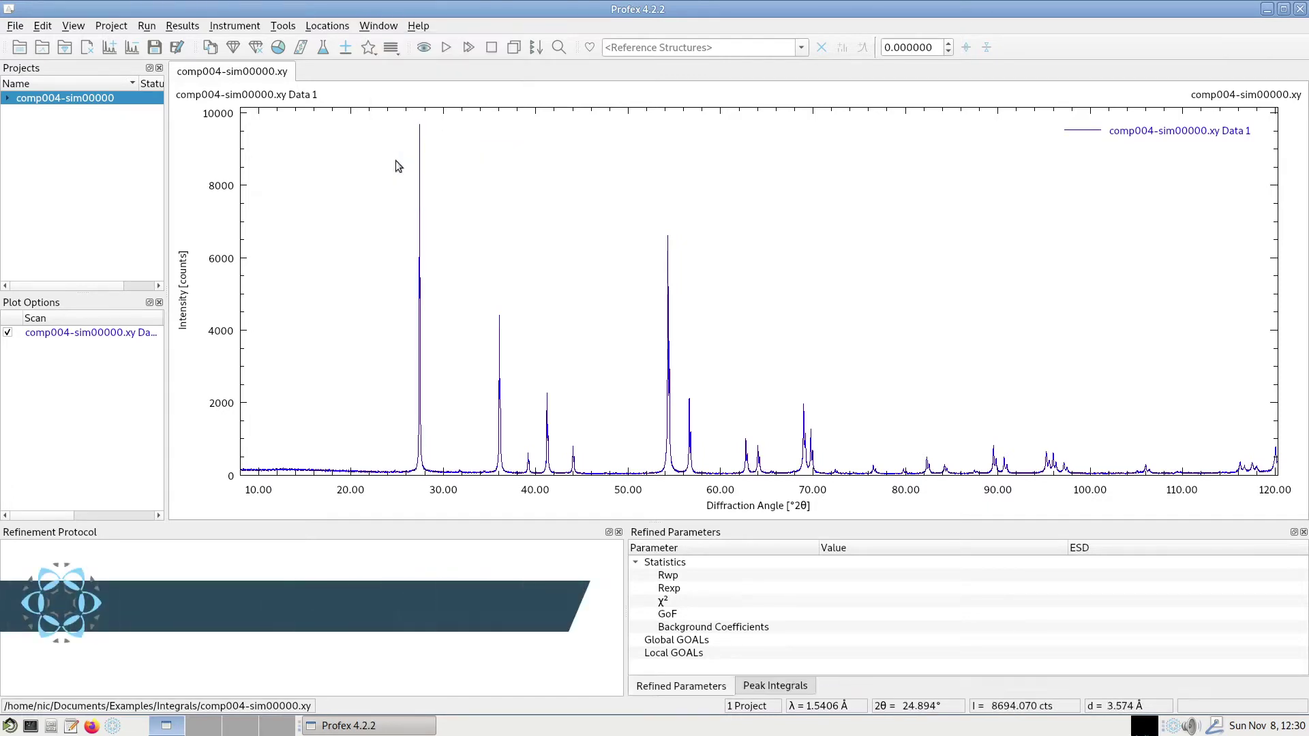
pyautogui.click(775, 686)
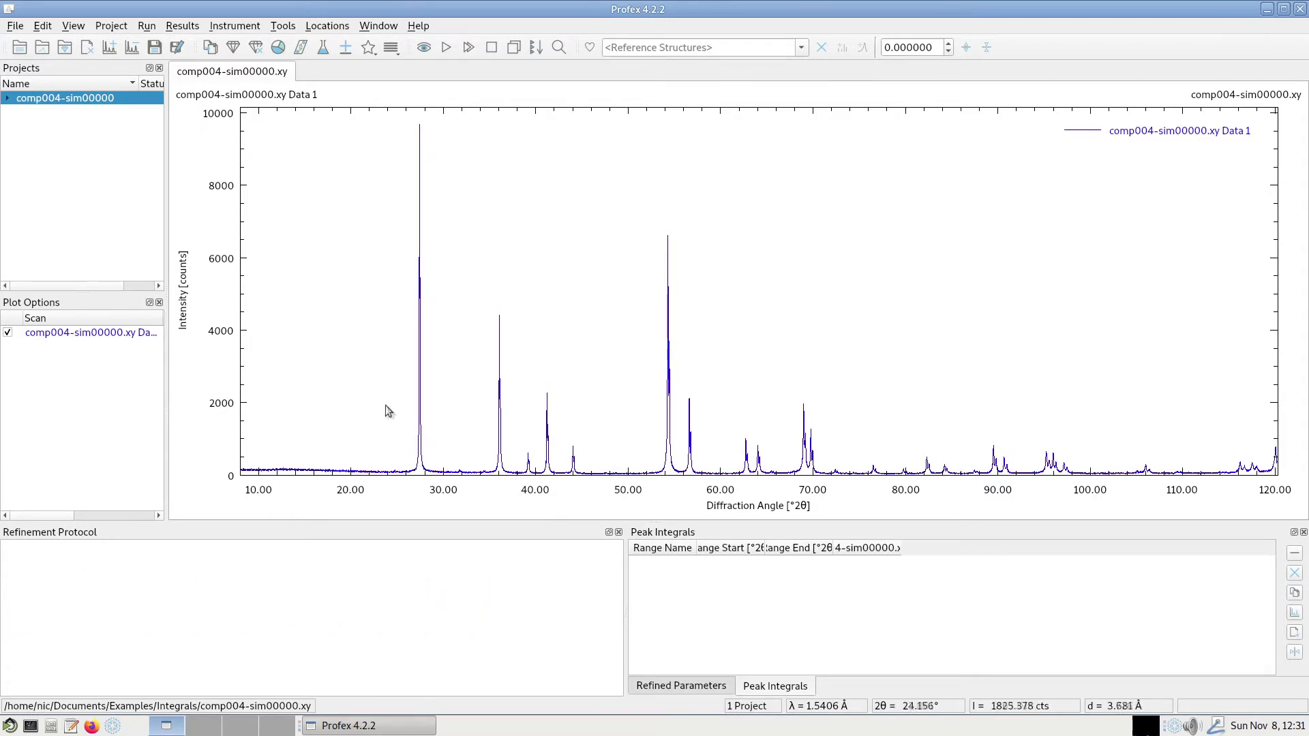
# Step: Zoom to about 25–31° and add a range over the 27.4° peak (area 1277.72)
pyautogui.moveTo(393, 114); pyautogui.dragTo(453, 542)
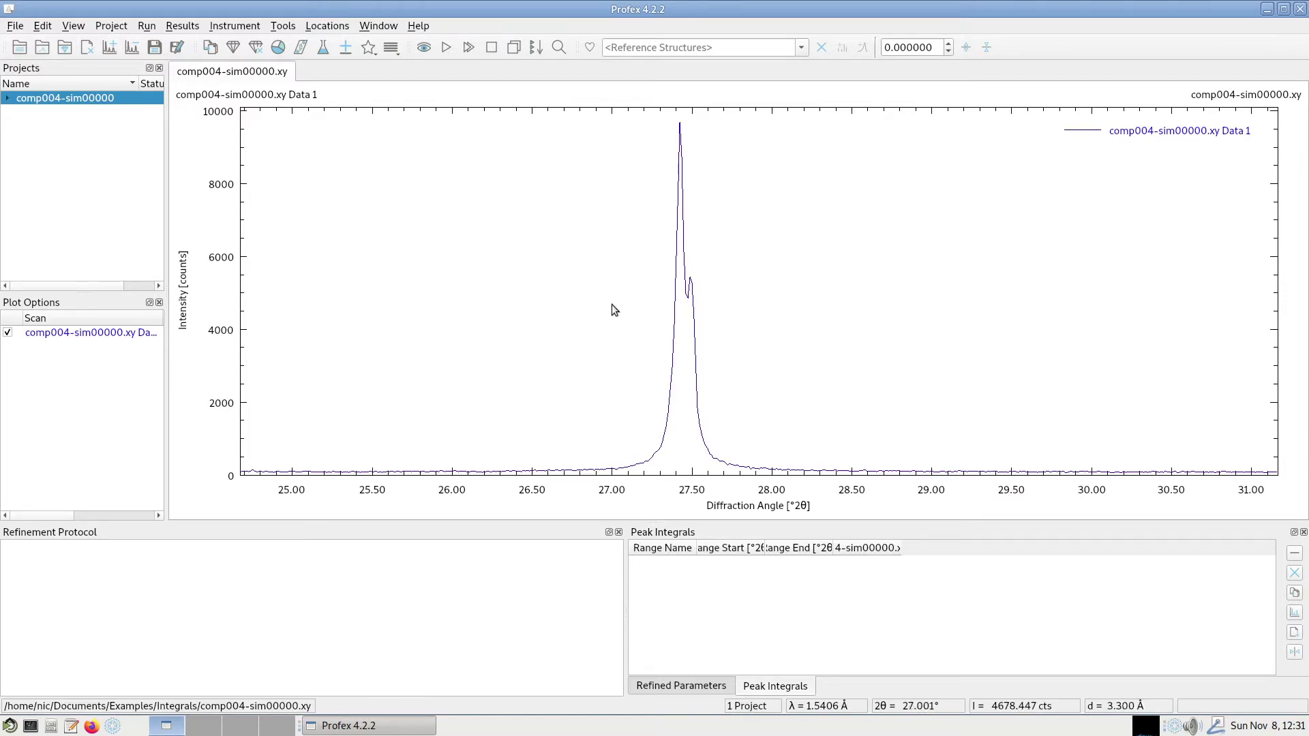
pyautogui.moveTo(612, 304); pyautogui.dragTo(759, 312)
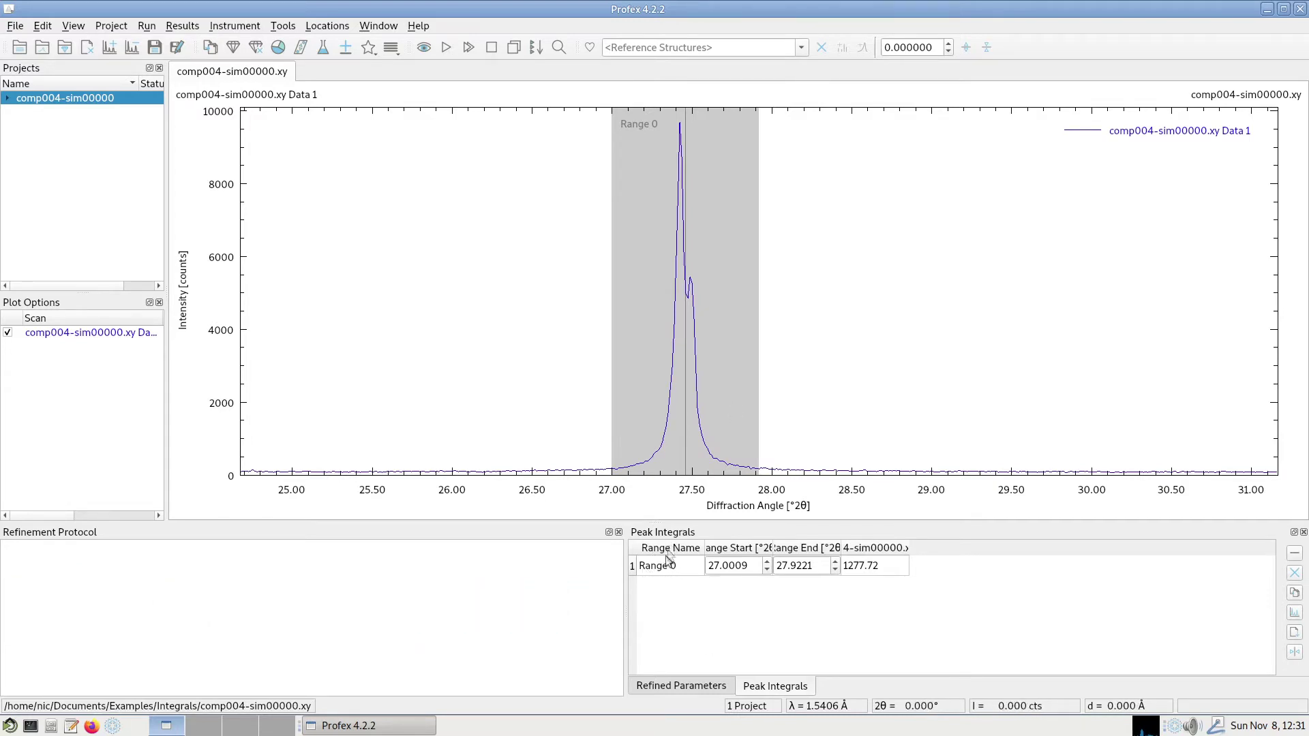
pyautogui.click(715, 549)
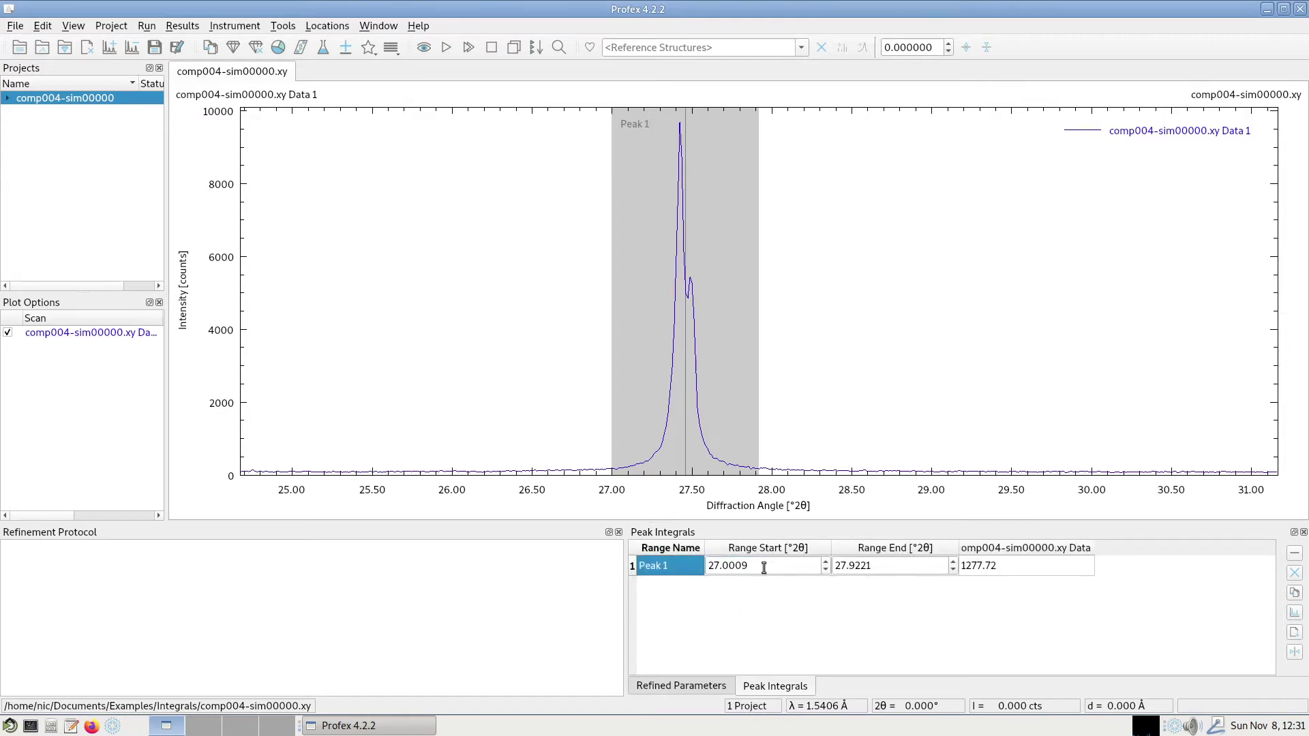
# Step: Set Peak 1 to span 26.8609–28.0621° (area 1322.73) and widen the data column
pyautogui.doubleClick(763, 567)
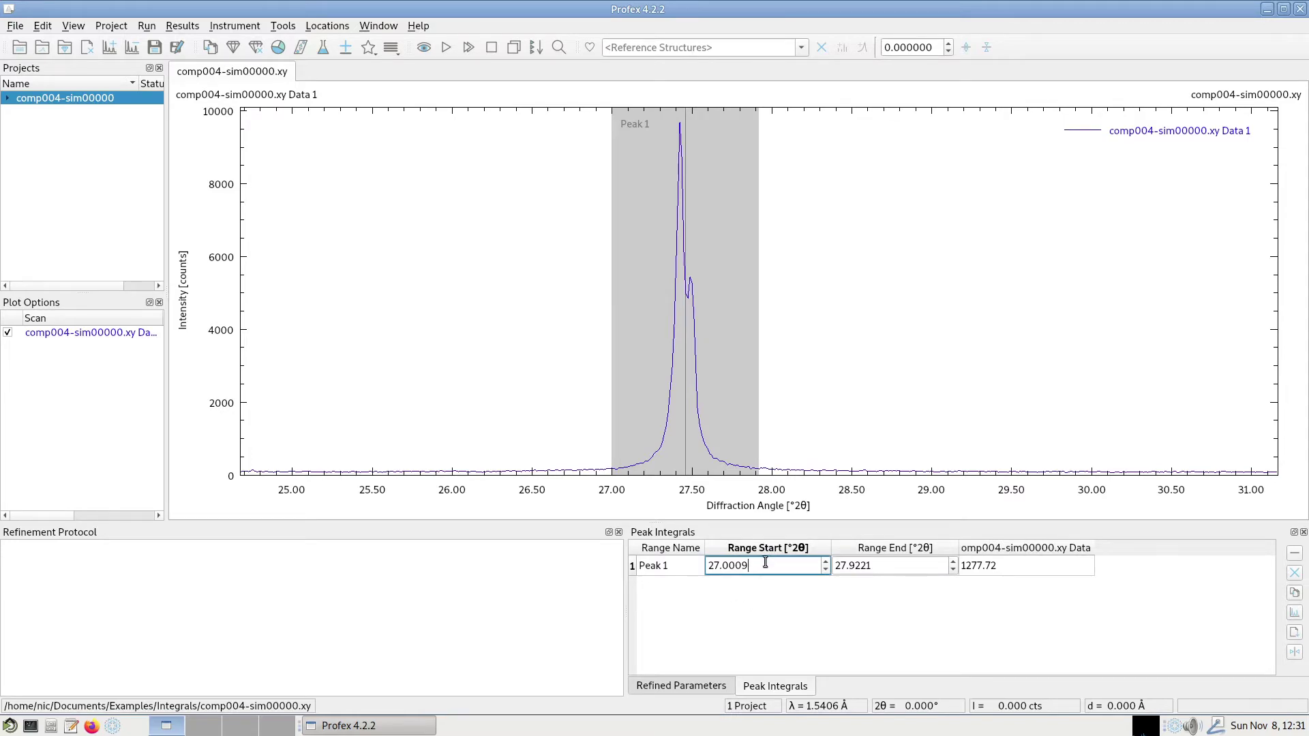
pyautogui.scroll(-17, 764, 563)
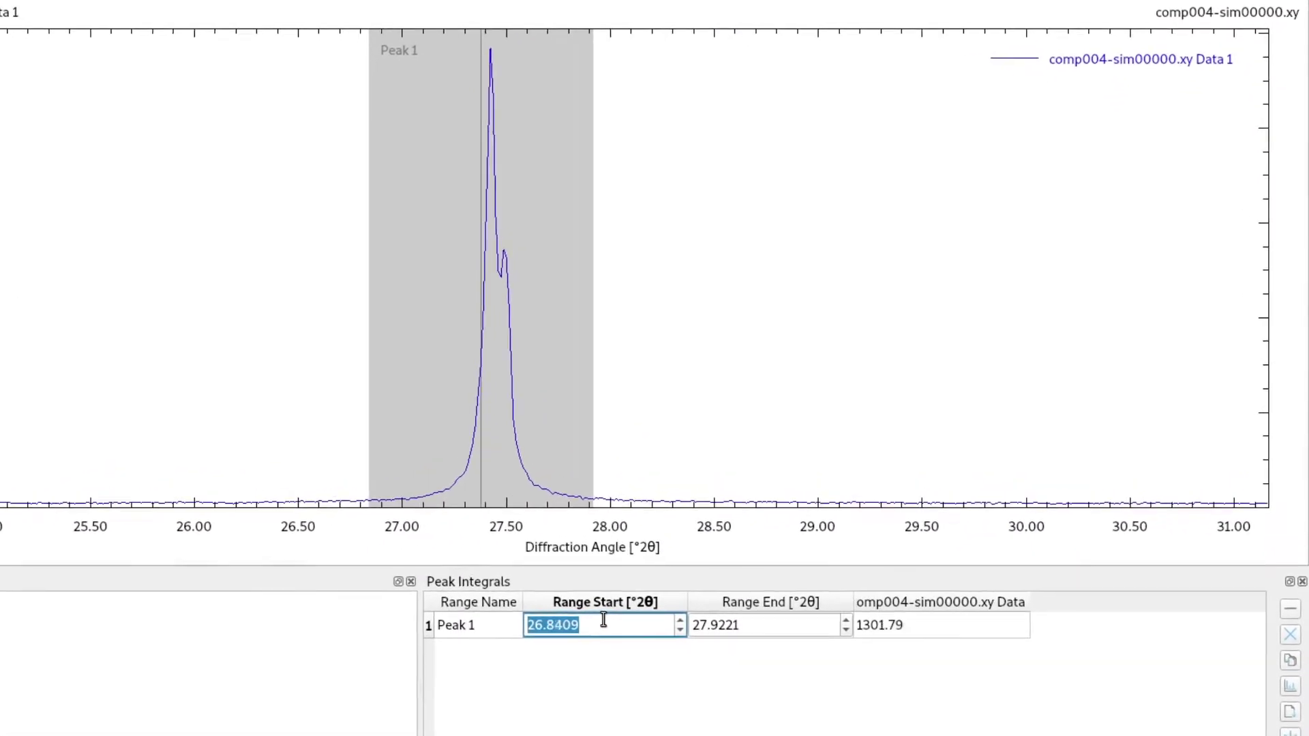
pyautogui.scroll(-5, 608, 619)
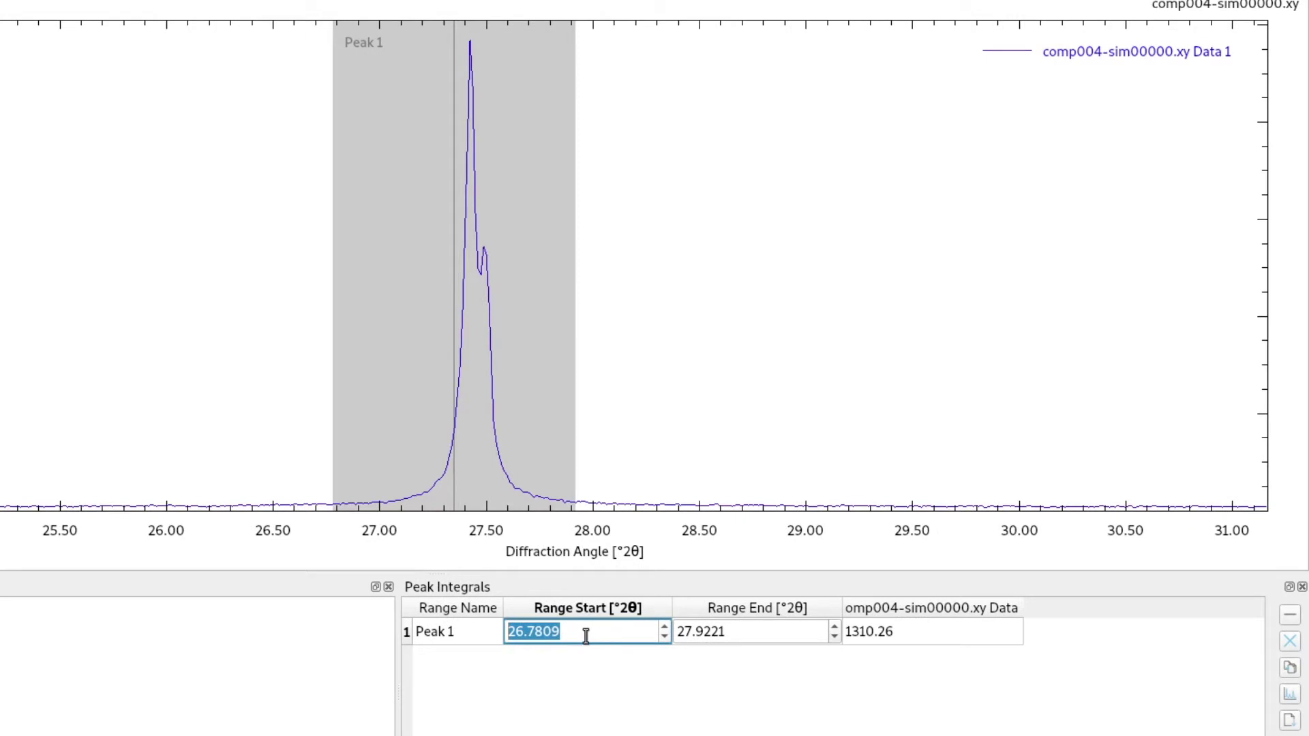
pyautogui.scroll(8, 586, 635)
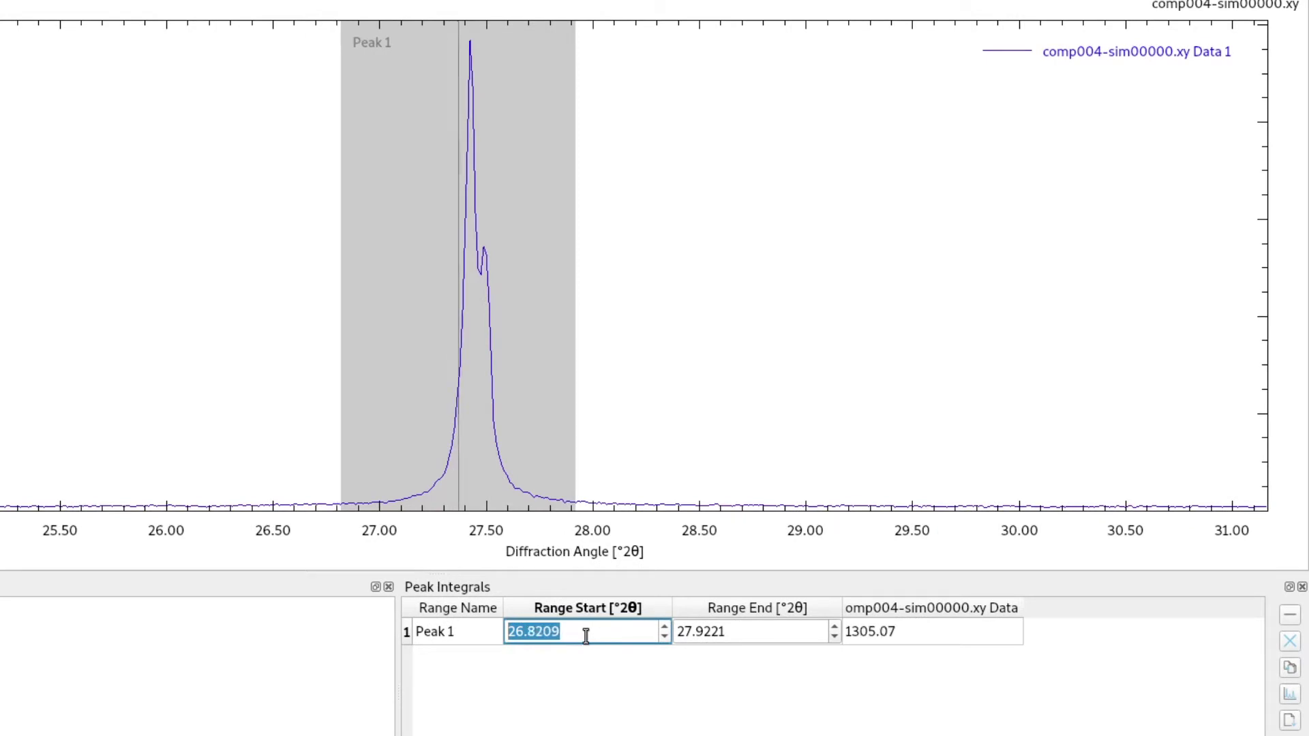
pyautogui.scroll(16, 771, 634)
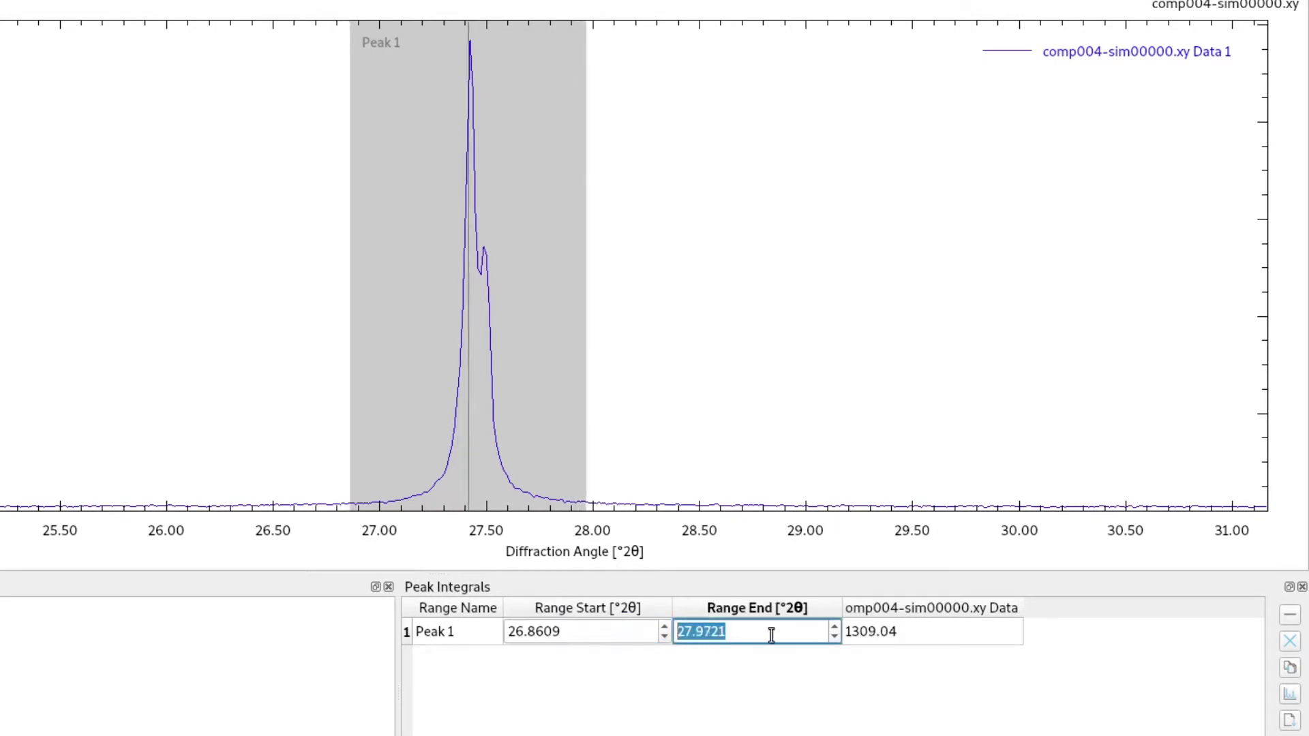
pyautogui.scroll(-3, 771, 635)
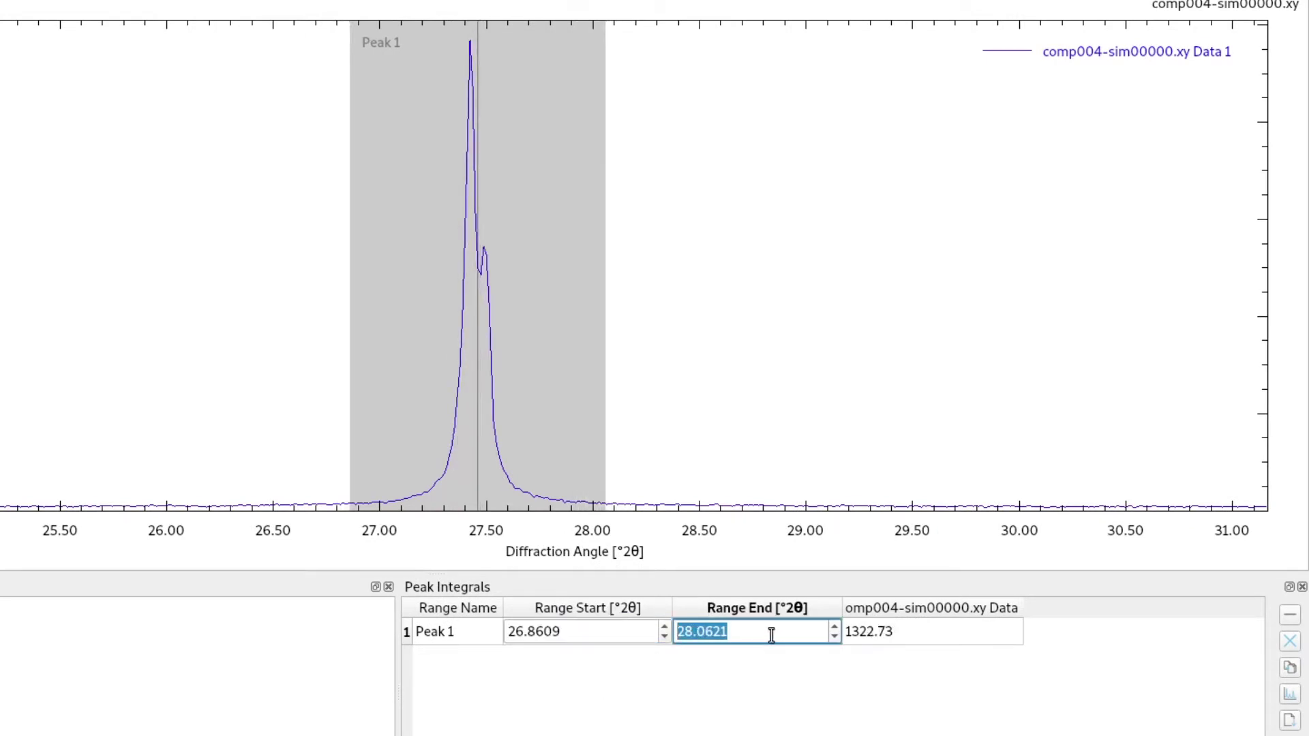
pyautogui.scroll(1, 771, 635)
pyautogui.moveTo(1020, 608); pyautogui.dragTo(1135, 607)
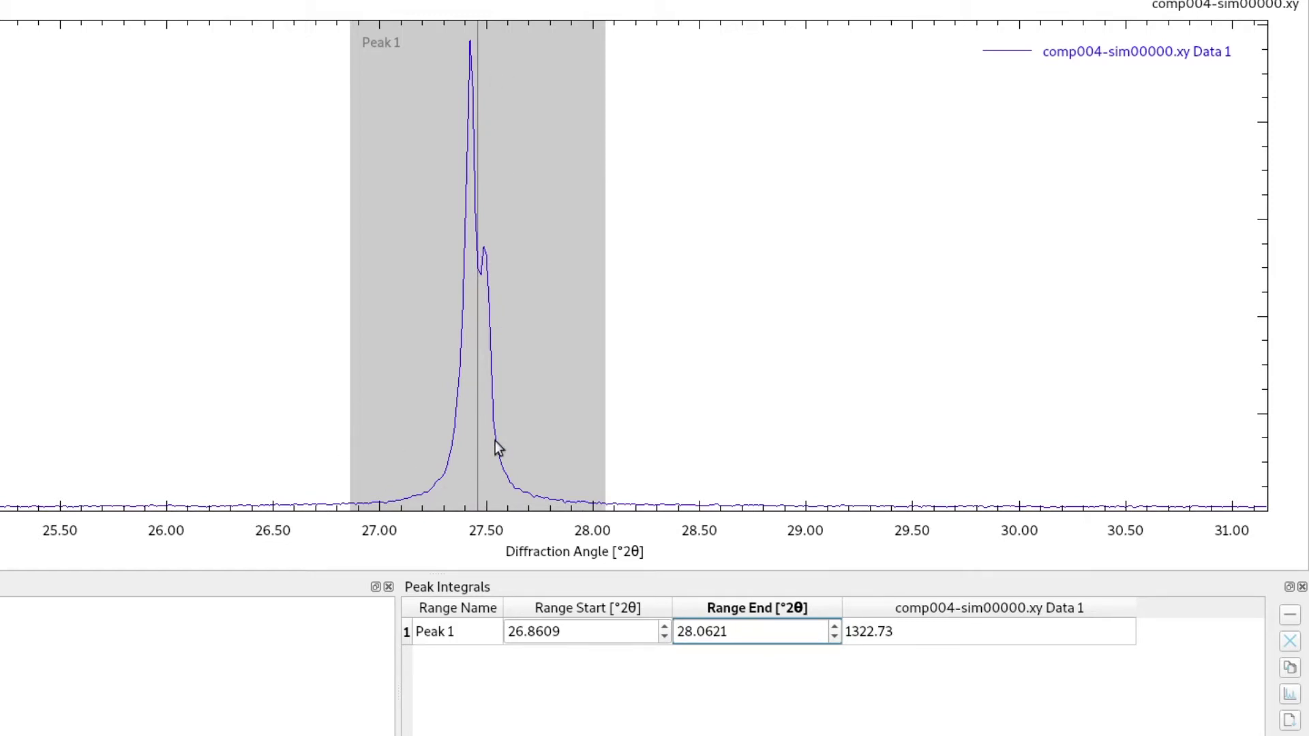
pyautogui.scroll(-5, 405, 293)
# Step: Add a range named Peak 2 over the 36° peak, spanning 35.1471–37.0189° (area 844.27)
pyautogui.scroll(-4, 250, 294)
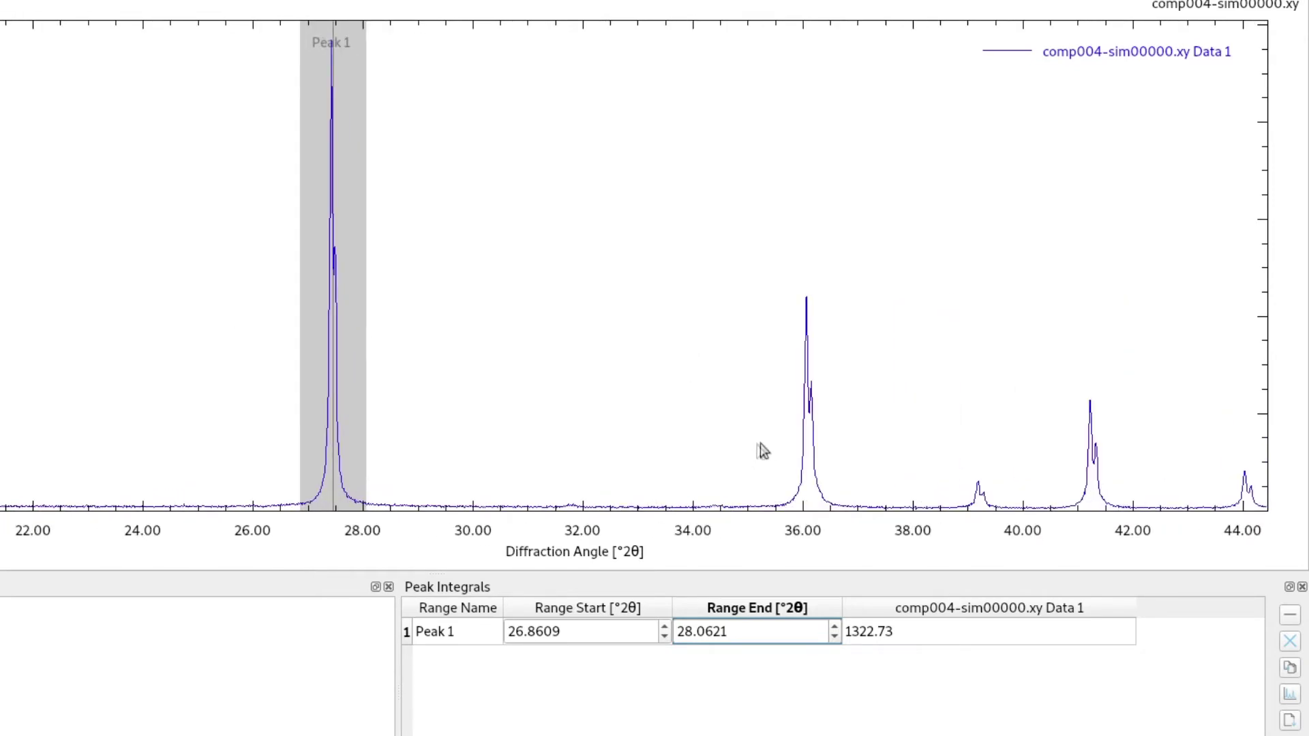
pyautogui.moveTo(756, 444); pyautogui.dragTo(857, 455)
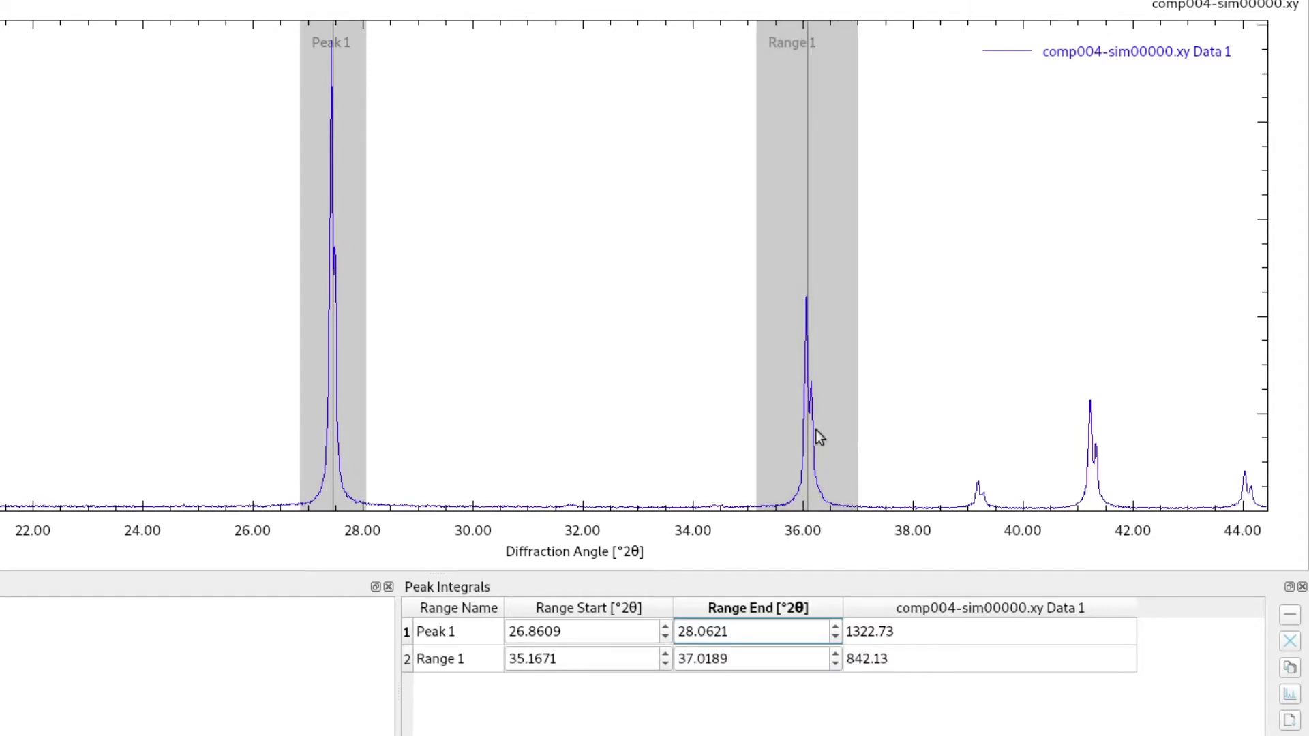
pyautogui.doubleClick(463, 660)
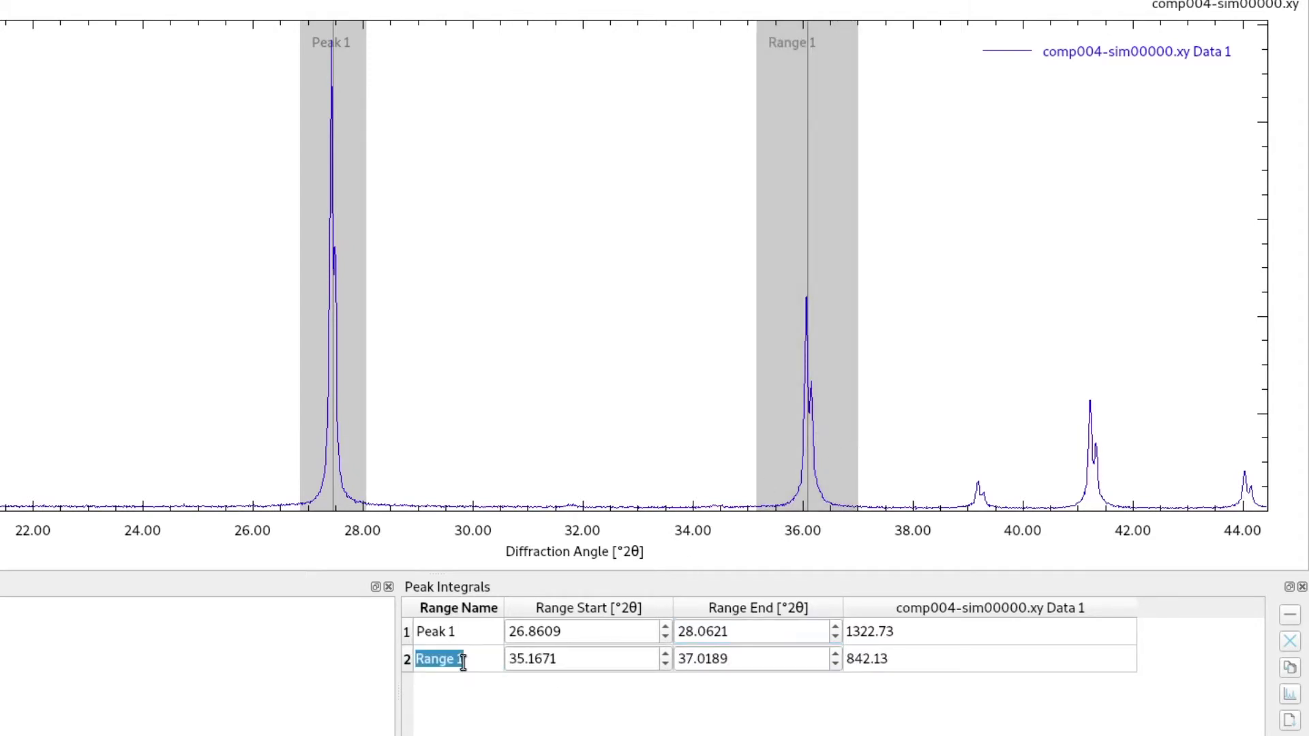
pyautogui.write('Peak 2')
pyautogui.press('Return')
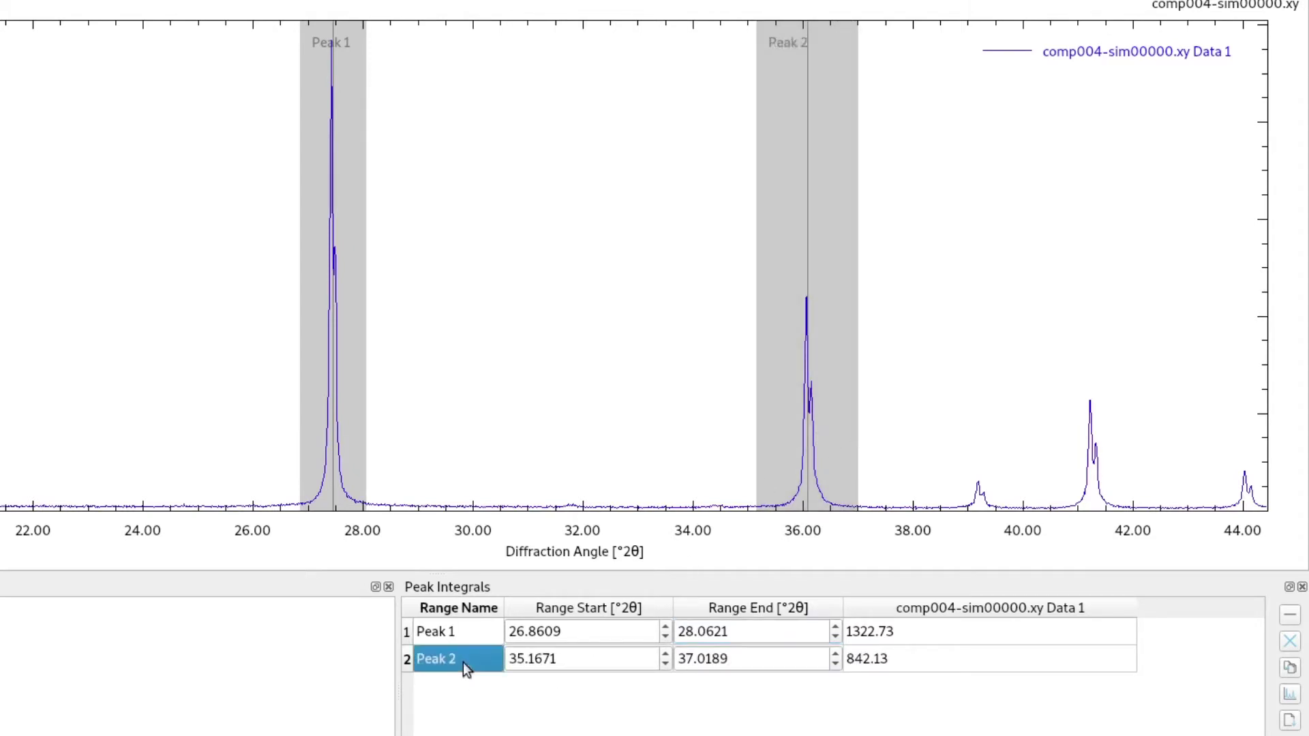
pyautogui.doubleClick(573, 660)
pyautogui.scroll(-2, 617, 668)
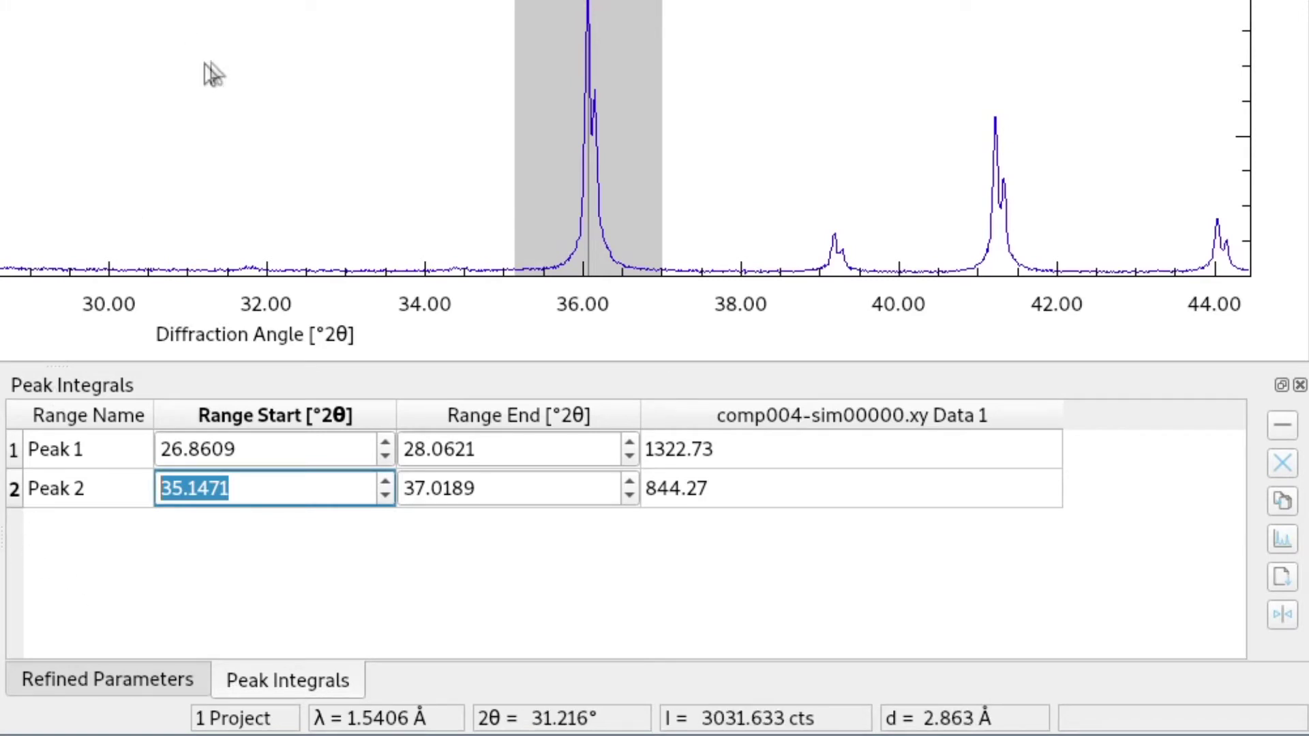
# Step: Add and delete a test range near 31–32.7°, then remove all ranges after confirming
pyautogui.moveTo(206, 68); pyautogui.dragTo(326, 65)
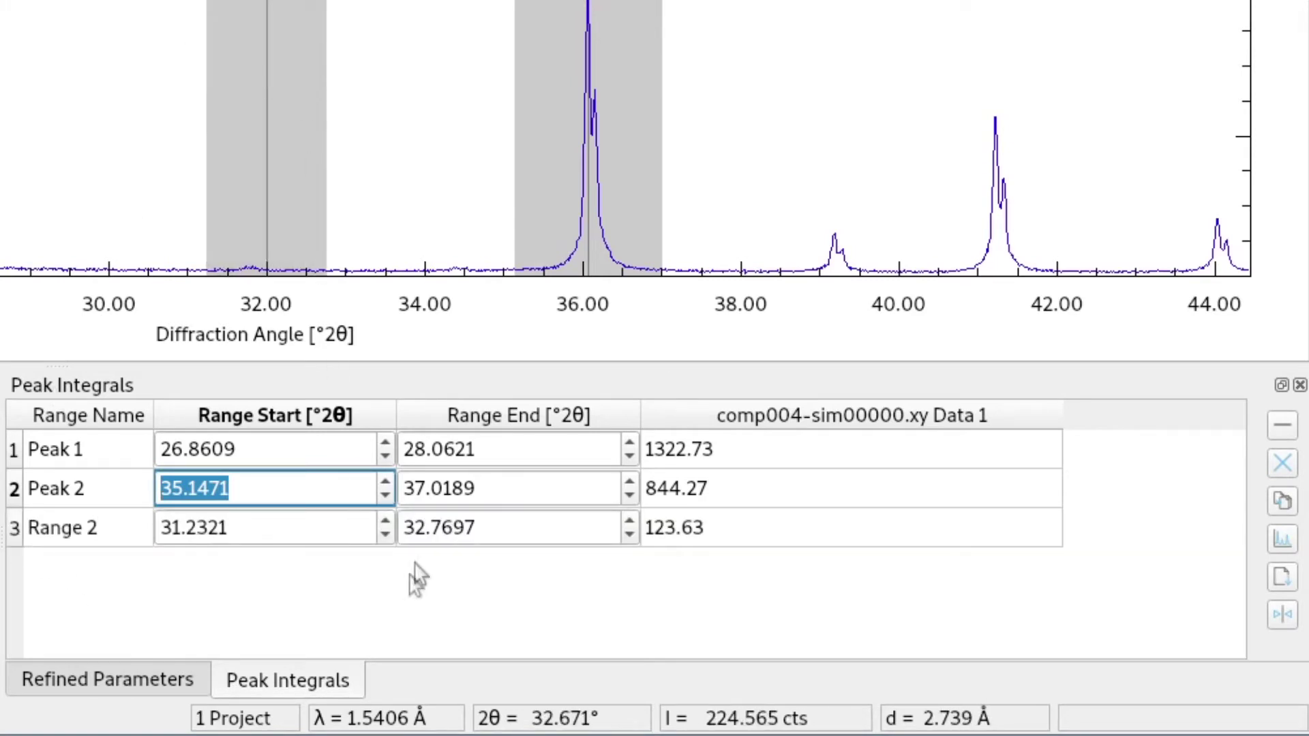
pyautogui.click(14, 530)
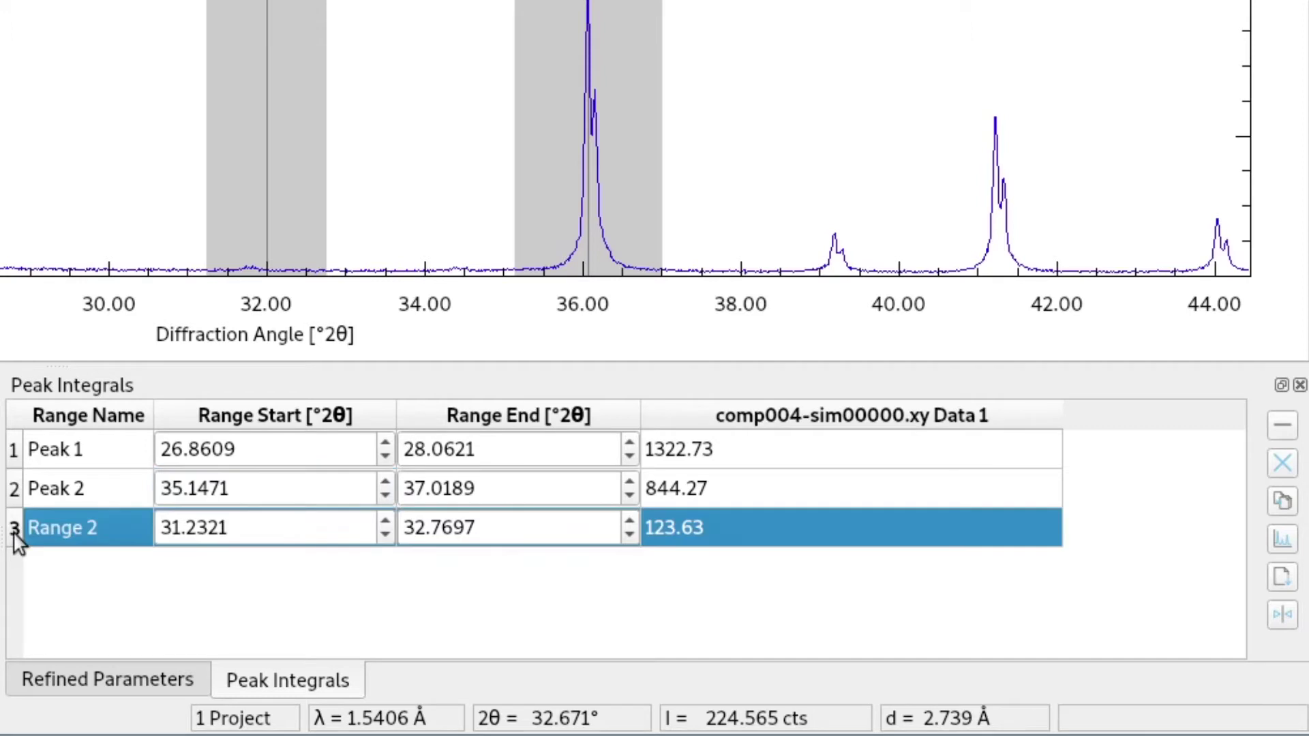
pyautogui.click(1285, 429)
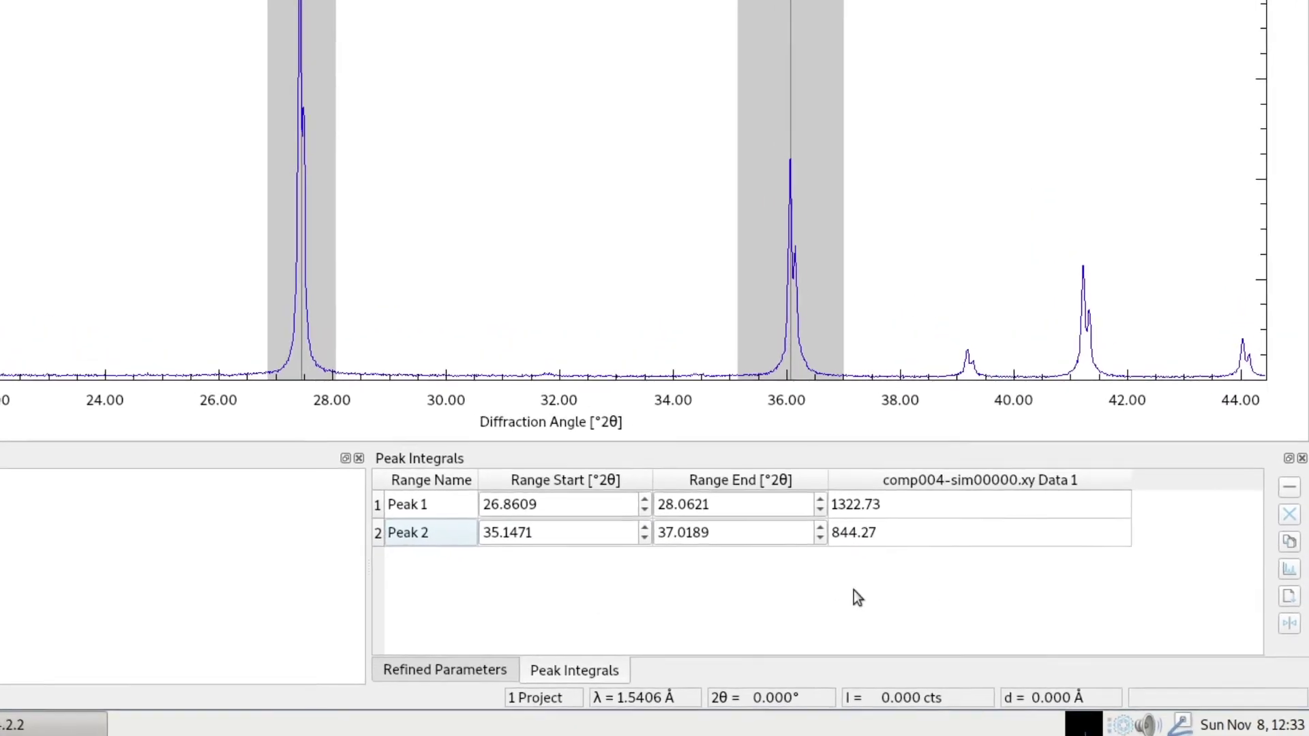
pyautogui.click(1290, 520)
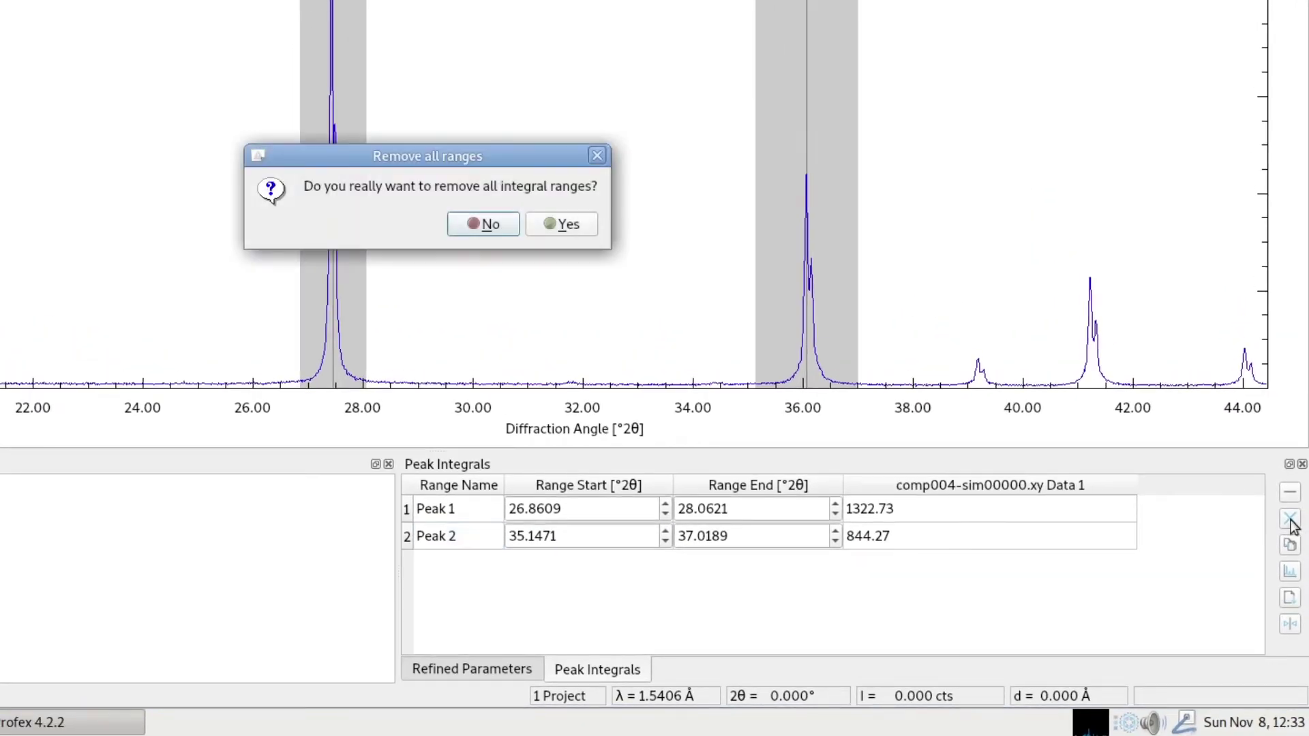
pyautogui.click(567, 228)
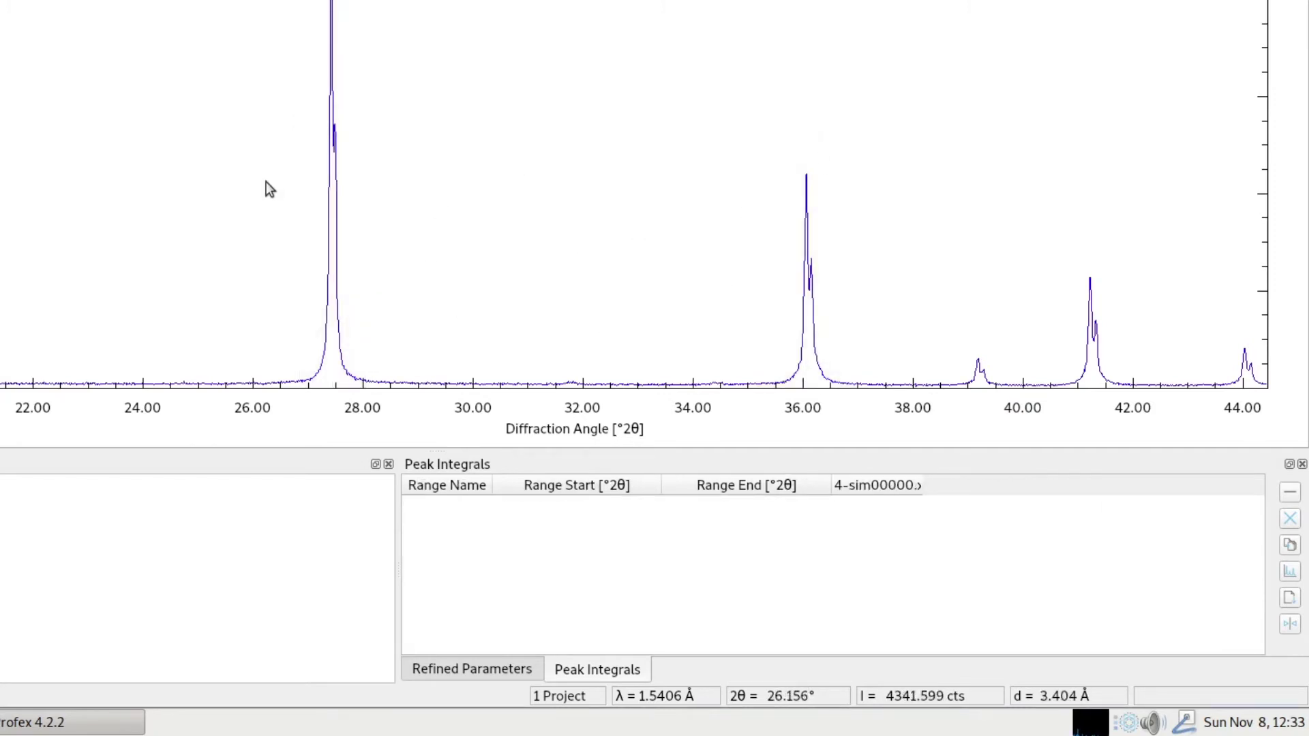
# Step: Draw two new integration ranges over the 27.5° and 36° peaks
pyautogui.moveTo(282, 200); pyautogui.dragTo(390, 204)
pyautogui.moveTo(806, 266); pyautogui.dragTo(927, 272)
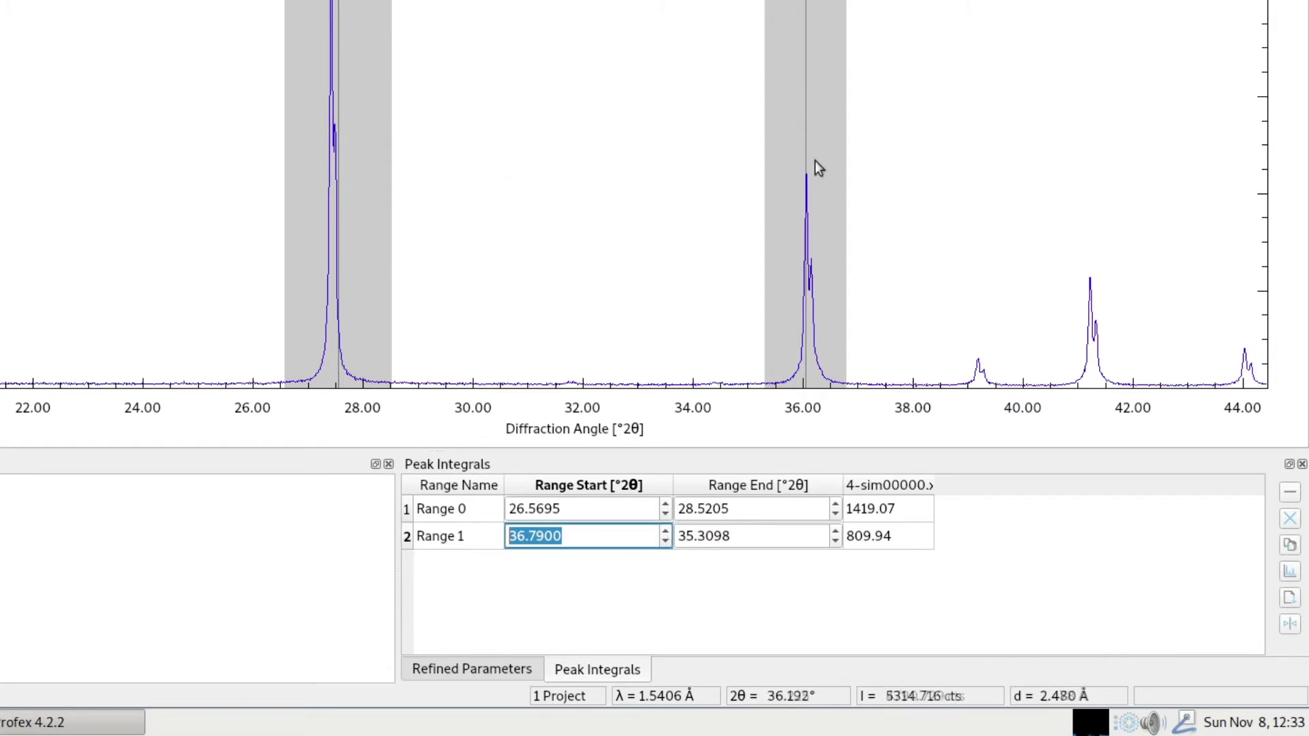
pyautogui.scroll(1, 807, 169)
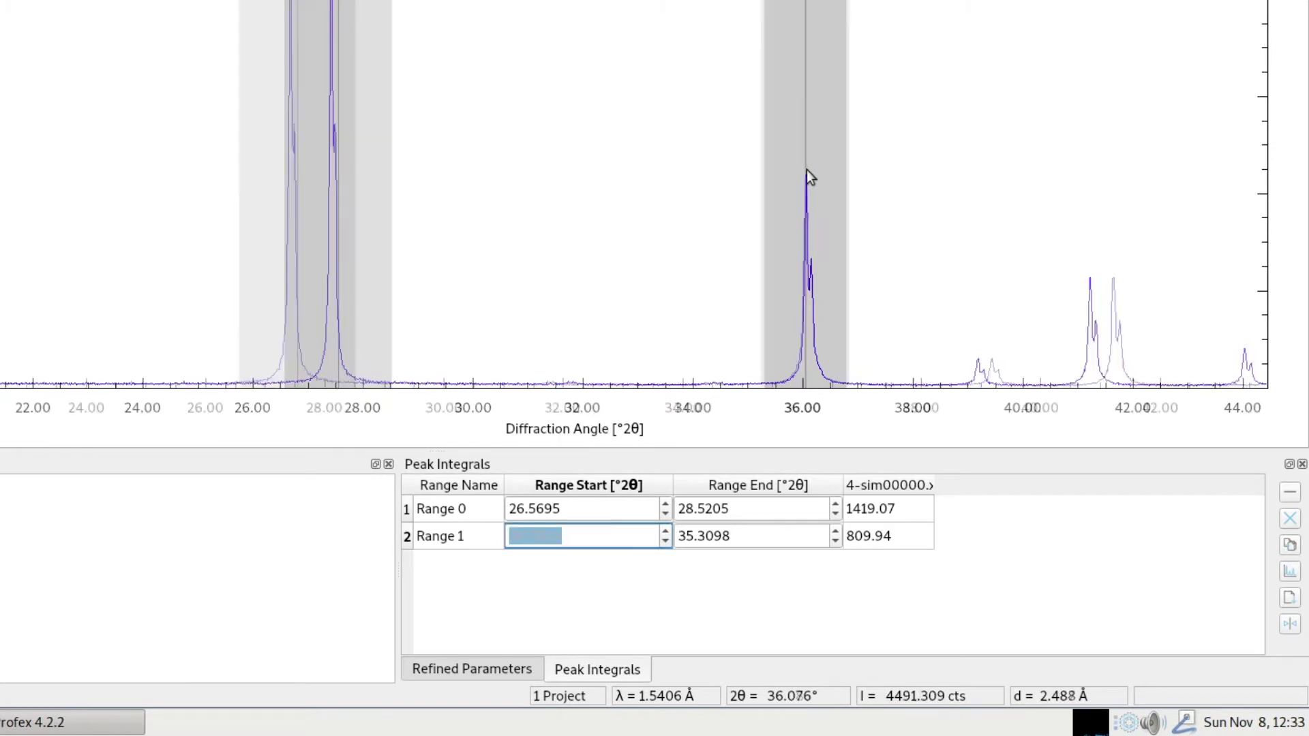
pyautogui.scroll(1, 813, 181)
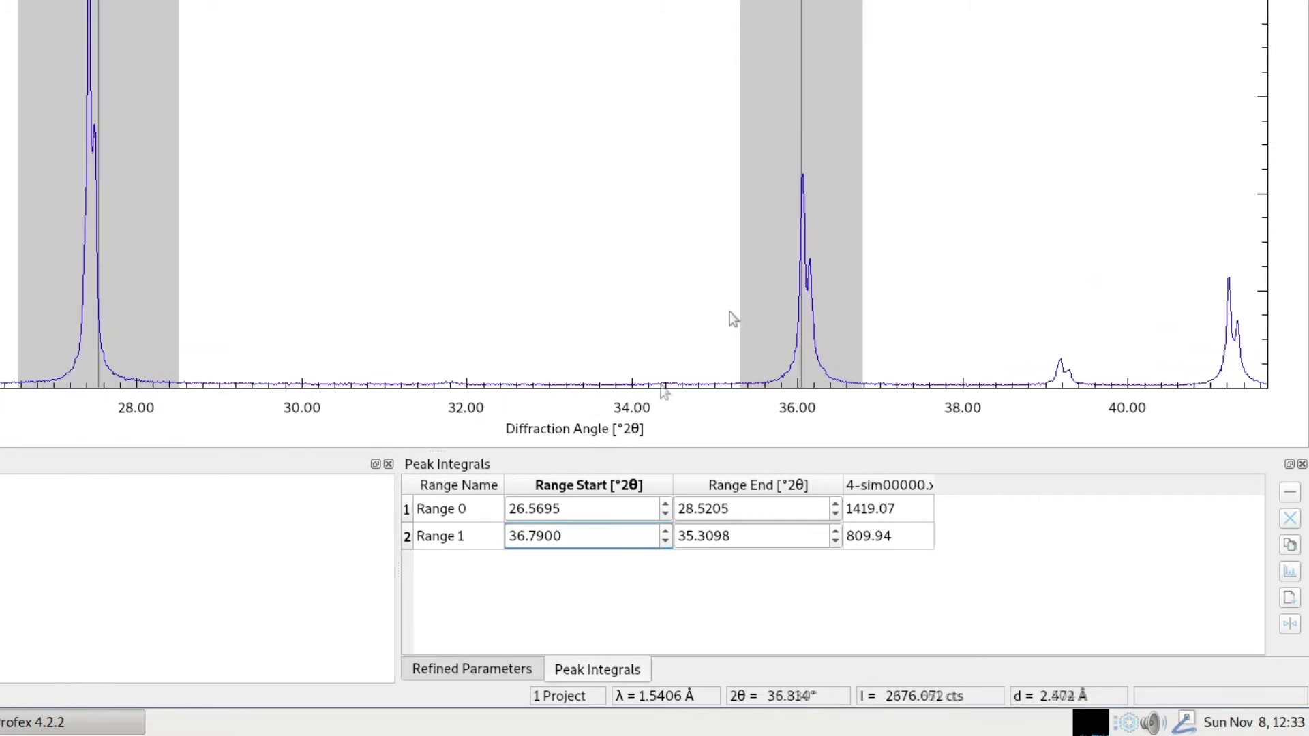
# Step: Fit Range 1 to 35.3312–36.8114° and Range 0 to 26.4518–28.4028°
pyautogui.click(408, 540)
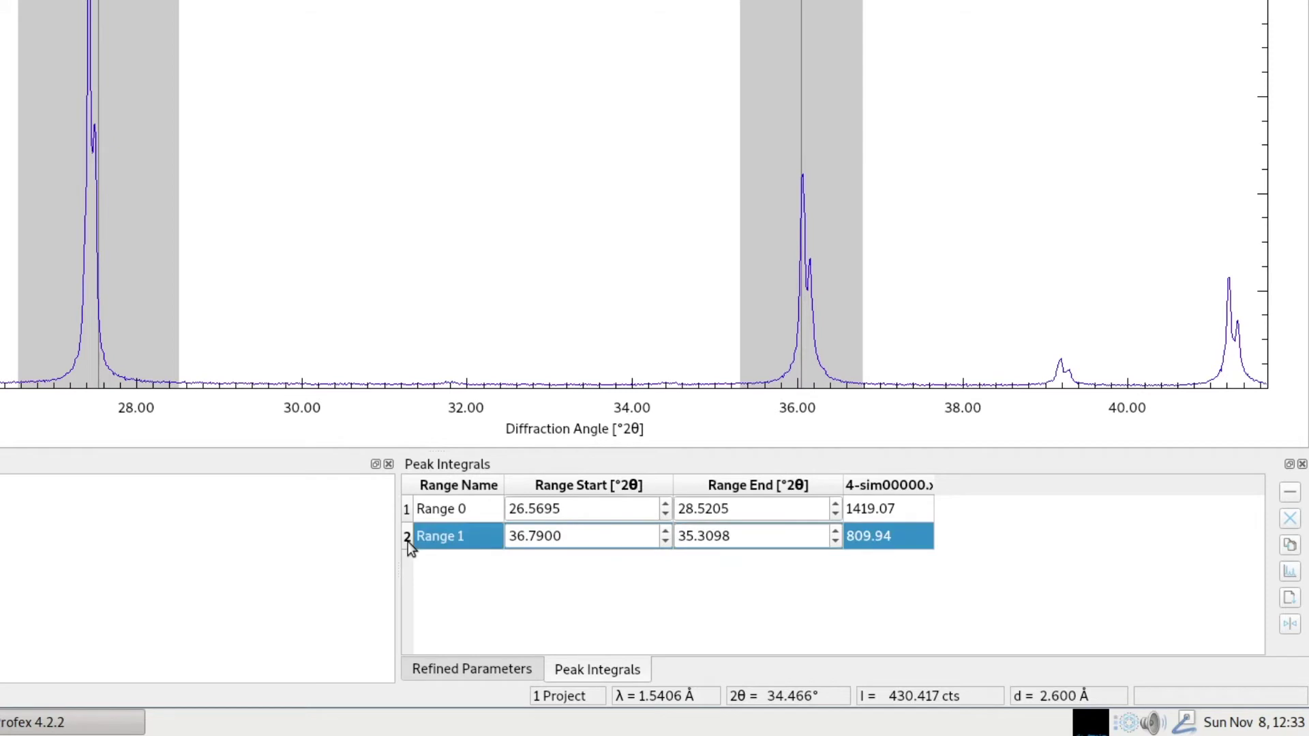
pyautogui.click(1290, 626)
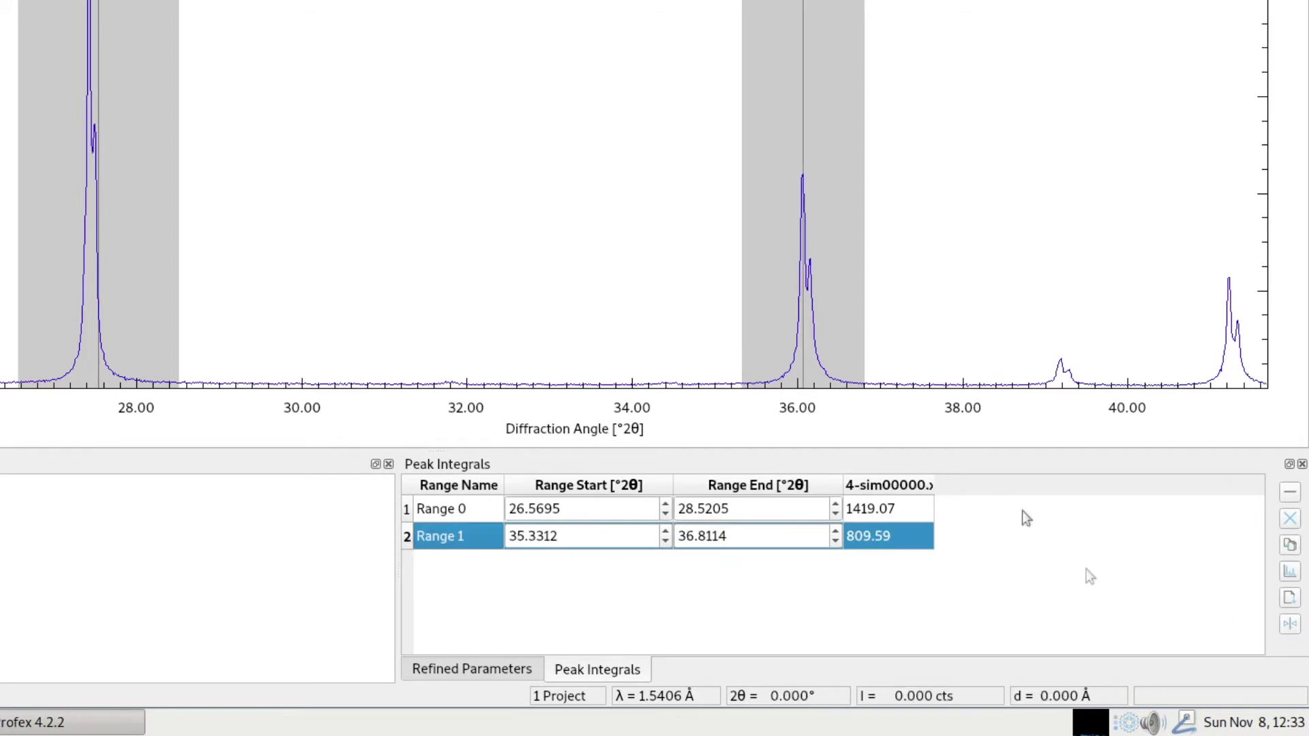
pyautogui.click(407, 508)
pyautogui.click(1292, 625)
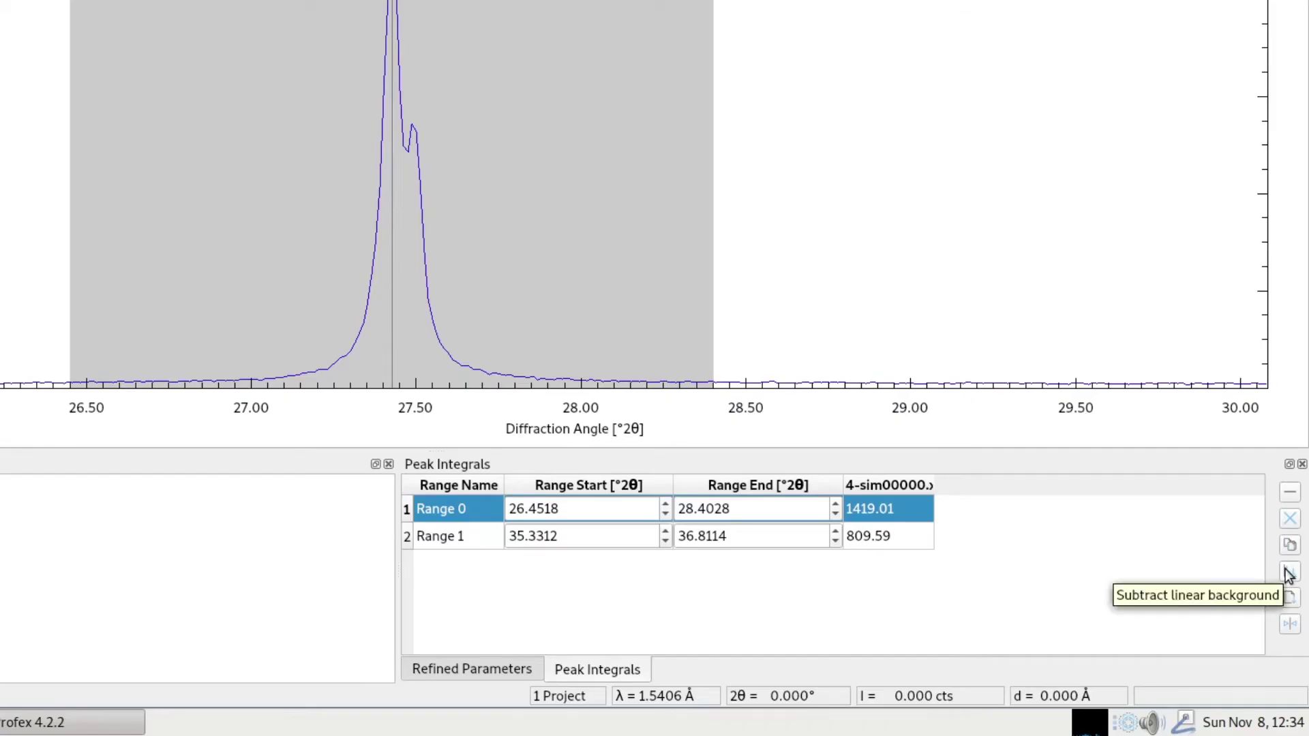
# Step: Subtract a linear background so Range 0 reads 1204.06 and Range 1 reads 679.56
pyautogui.click(1290, 573)
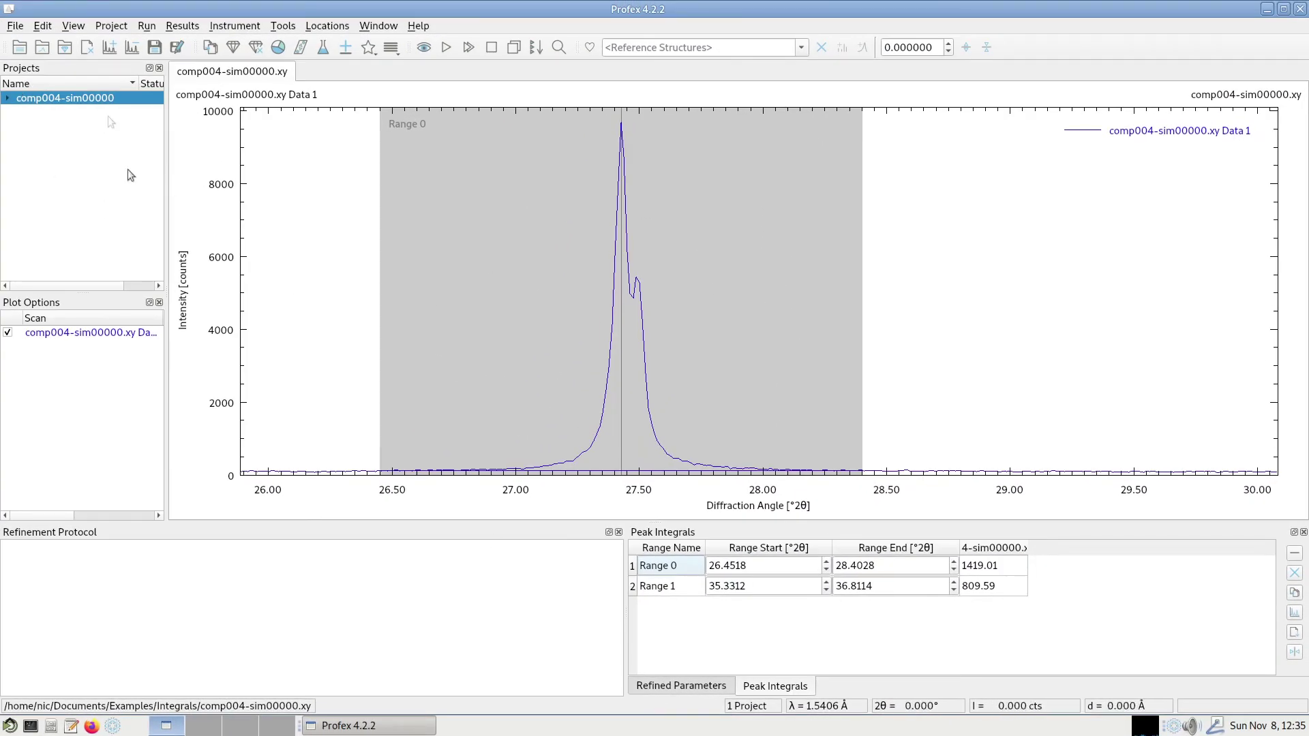
# Step: Open comp004-sim00001 through sim00004.xy, then switch back to the comp004-sim00000 project
pyautogui.click(19, 47)
pyautogui.click(600, 228)
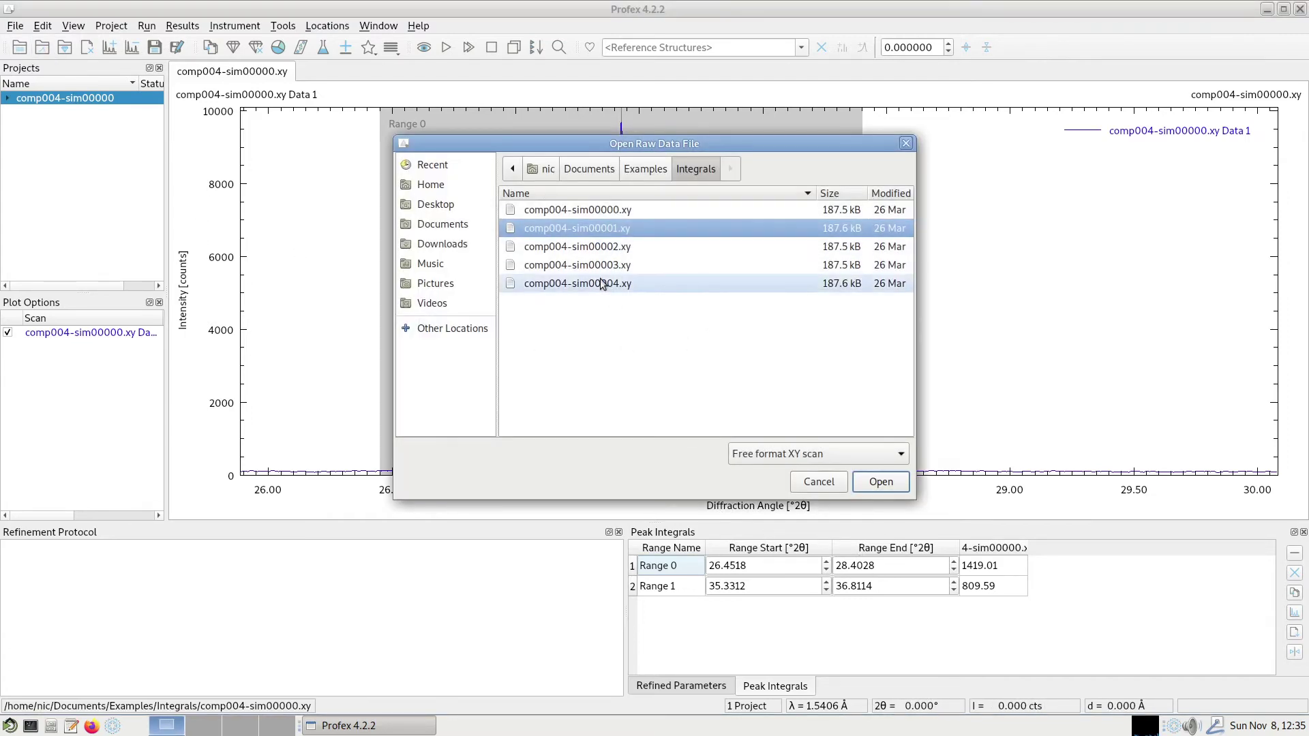
pyautogui.keyDown('shift'); pyautogui.click(601, 283); pyautogui.keyUp('shift')
pyautogui.click(879, 482)
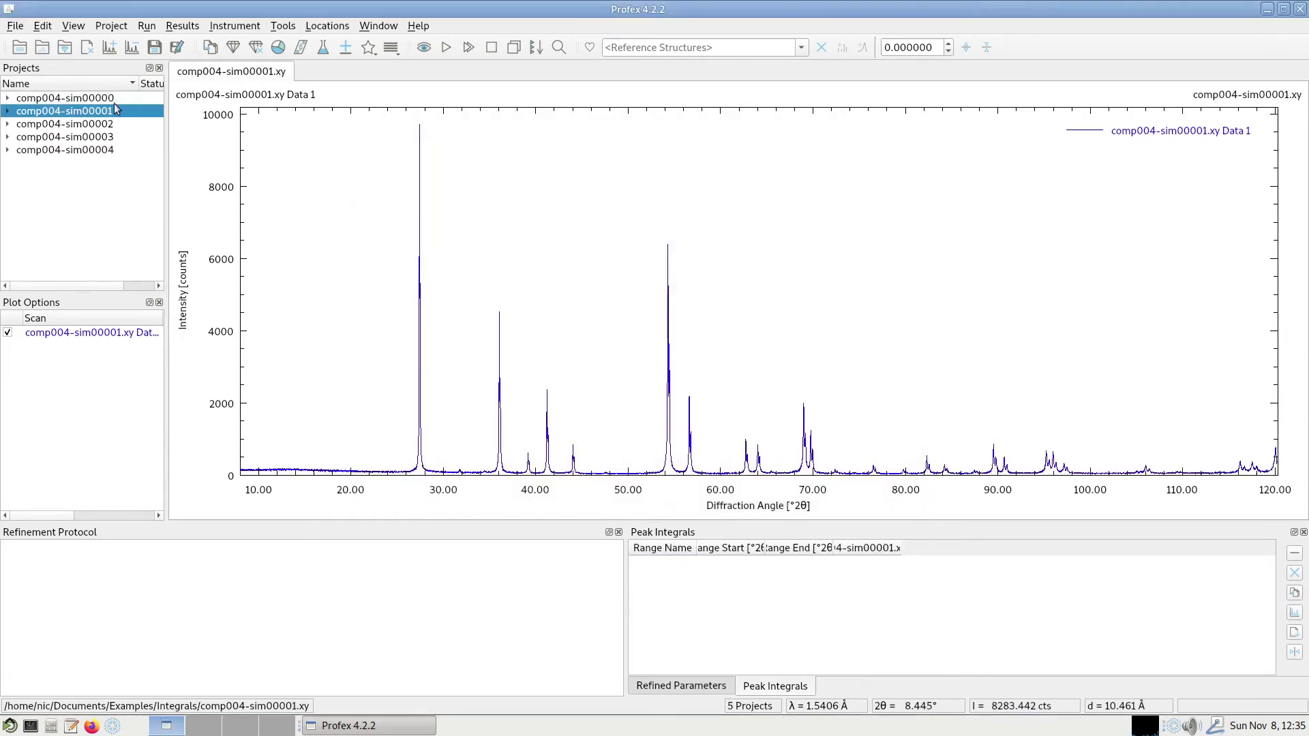
pyautogui.click(38, 99)
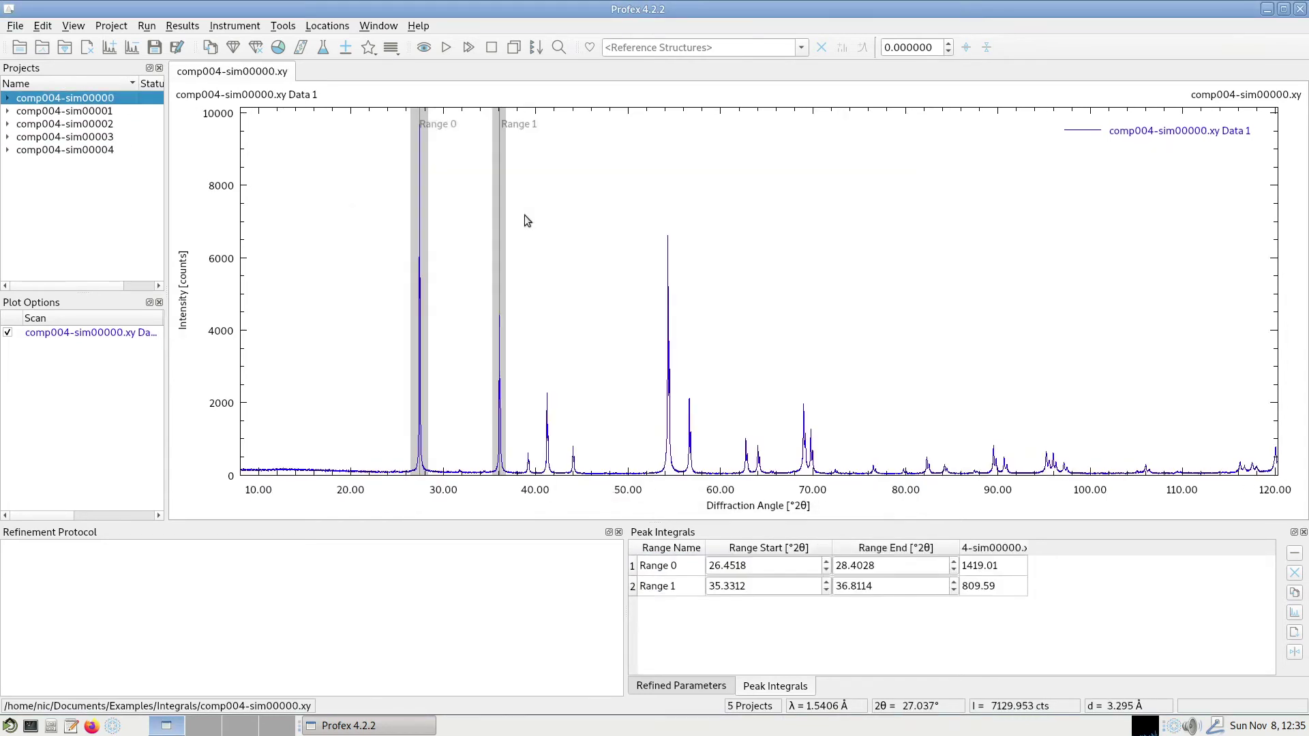
# Step: Apply both ranges to the four other projects and check sim00004 (1415.95, 819.12)
pyautogui.click(1294, 594)
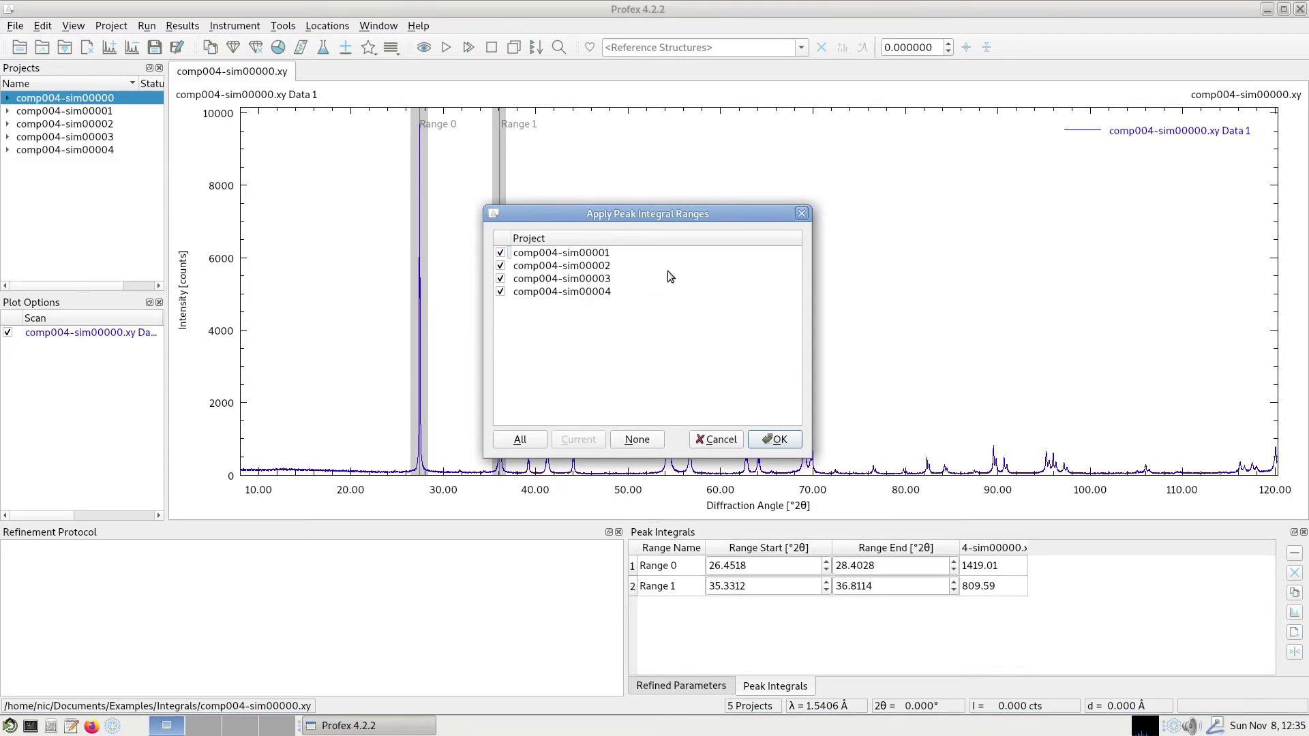
pyautogui.click(774, 439)
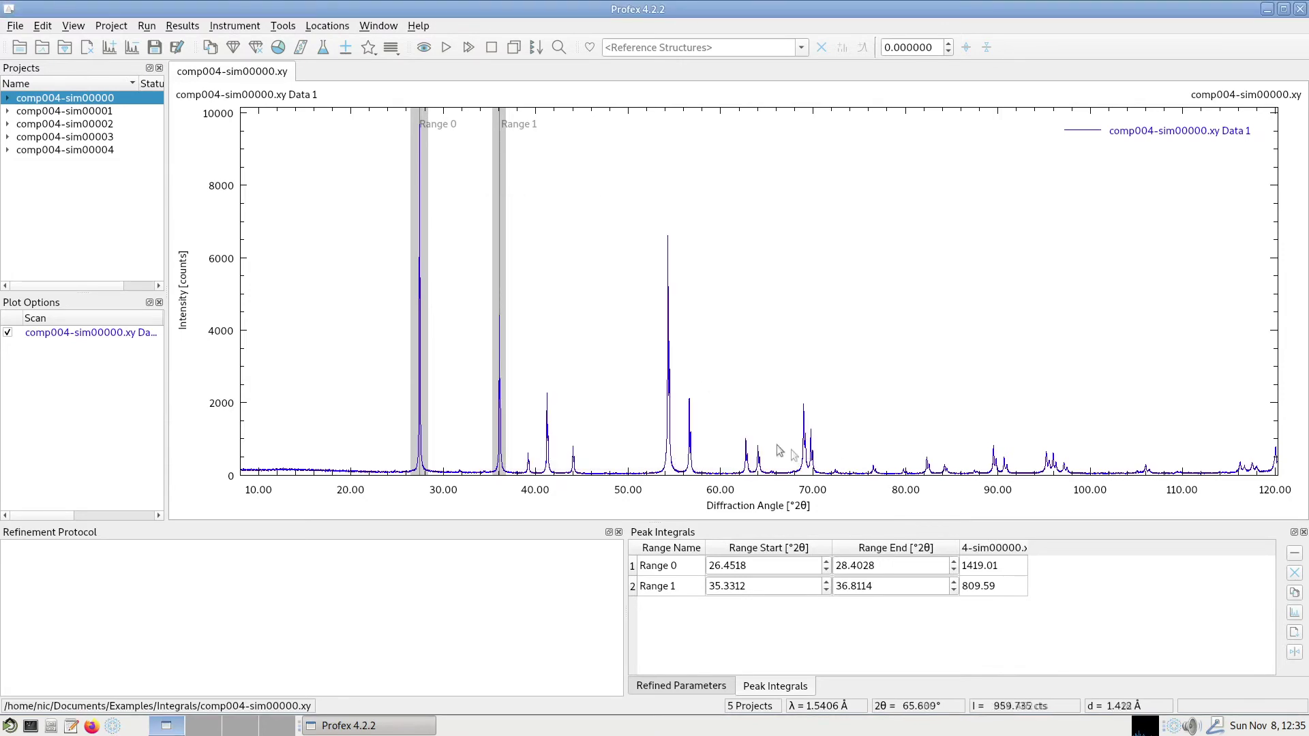
pyautogui.click(30, 150)
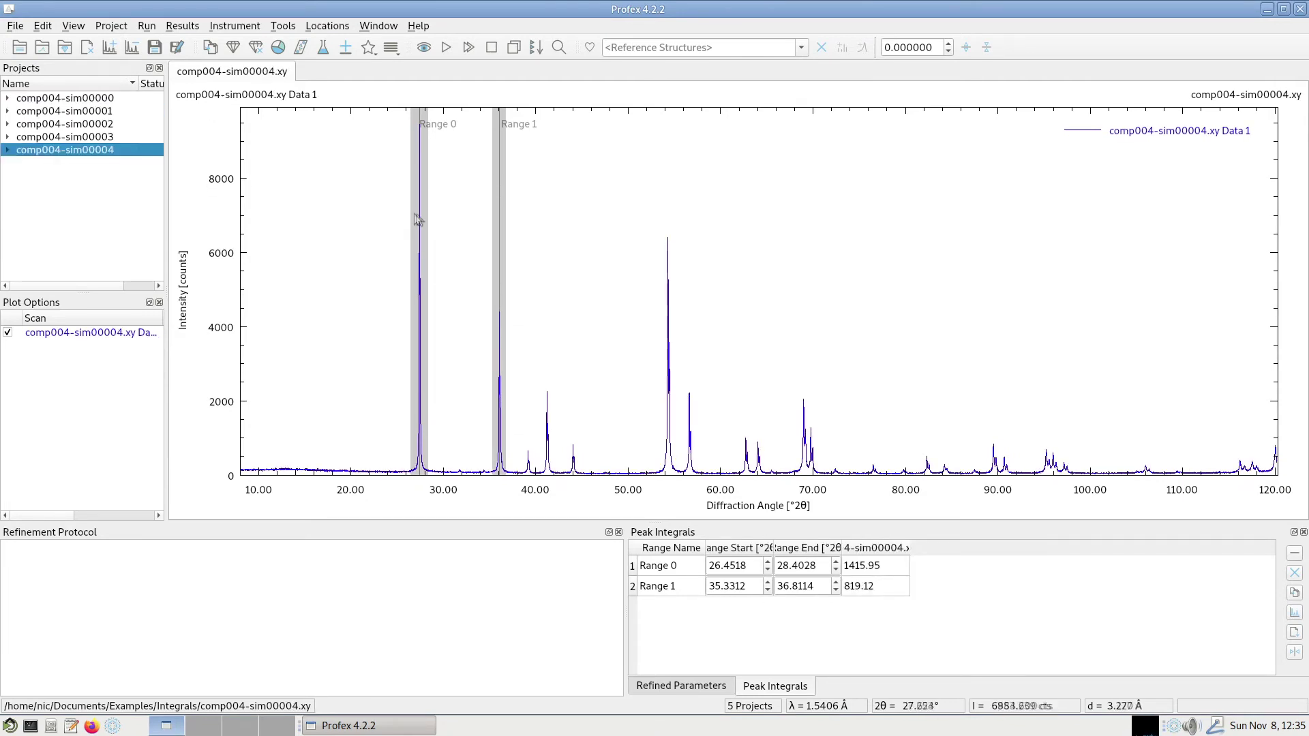
# Step: Review integrals for scans sim00000 through sim00004, ending back on comp004-sim00000
pyautogui.click(56, 99)
pyautogui.click(58, 112)
pyautogui.click(57, 126)
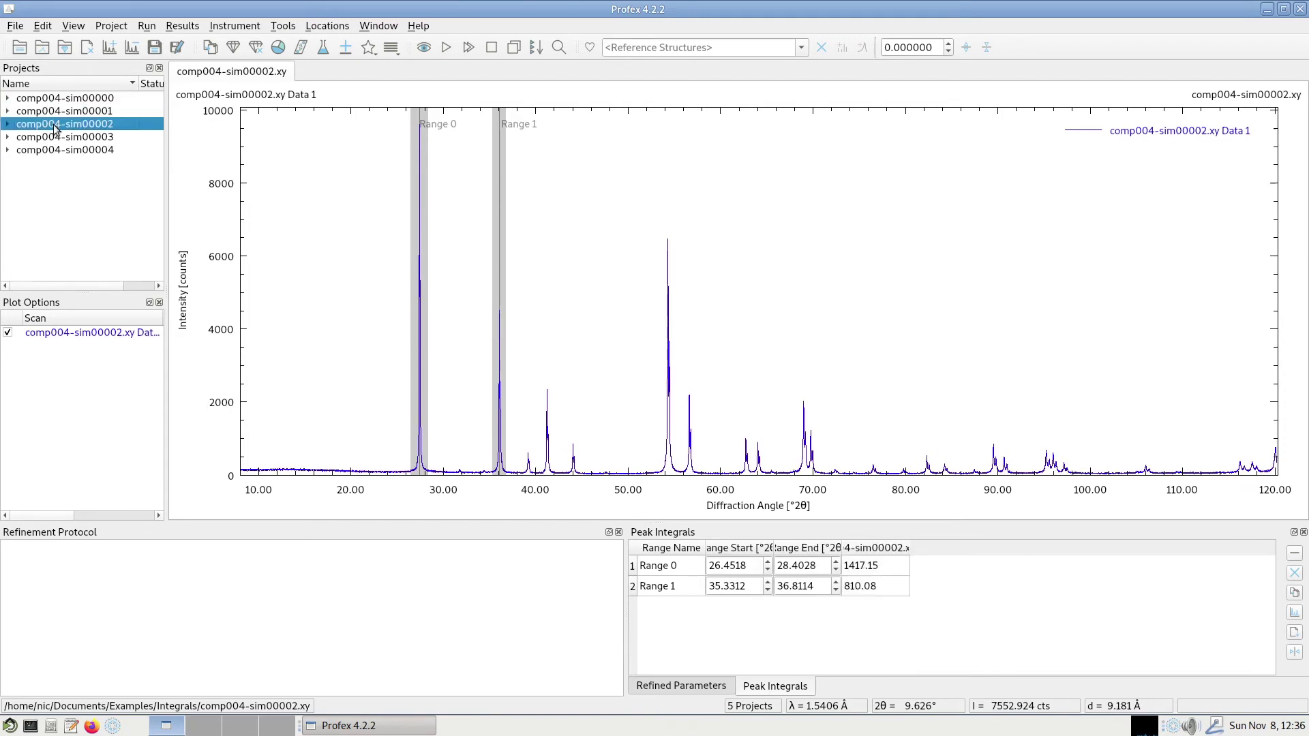
pyautogui.click(57, 138)
pyautogui.click(56, 147)
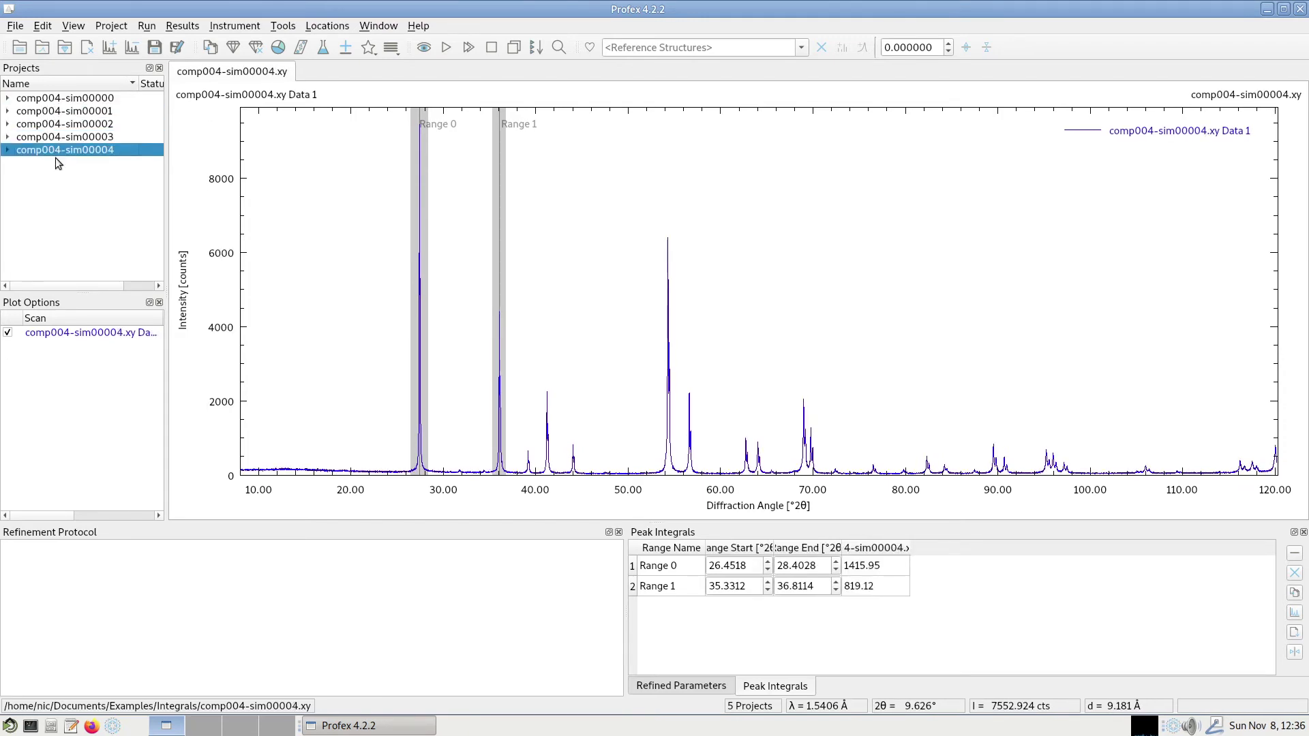
pyautogui.click(56, 98)
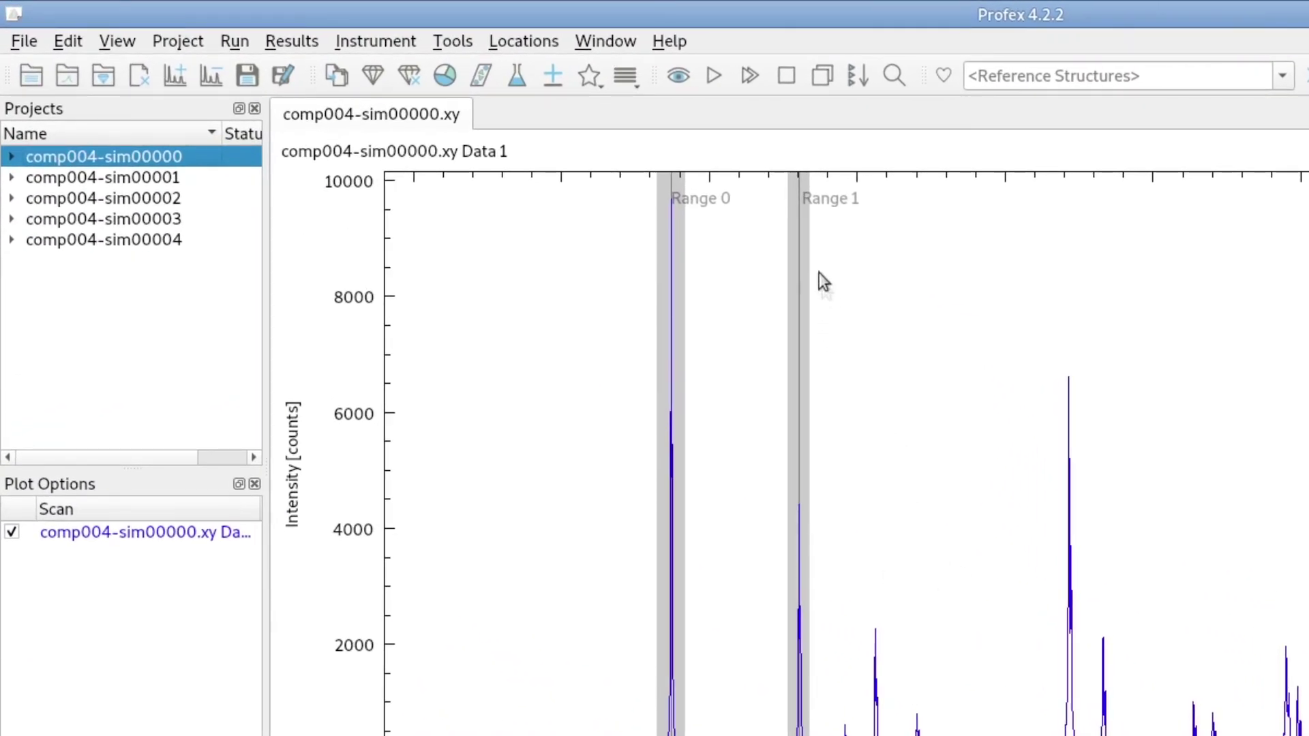
# Step: Save a refinement preset named '2 peak integrals' containing only the peak integral ranges
pyautogui.click(178, 41)
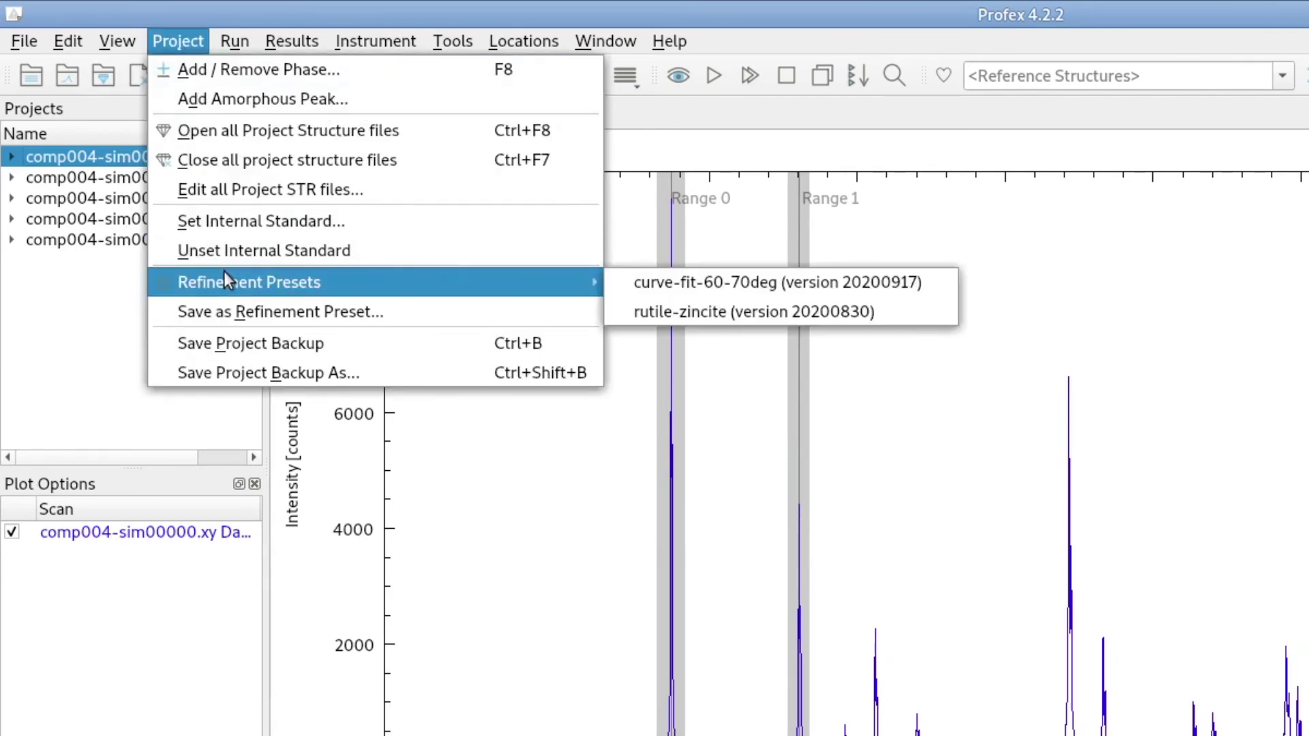
pyautogui.click(231, 314)
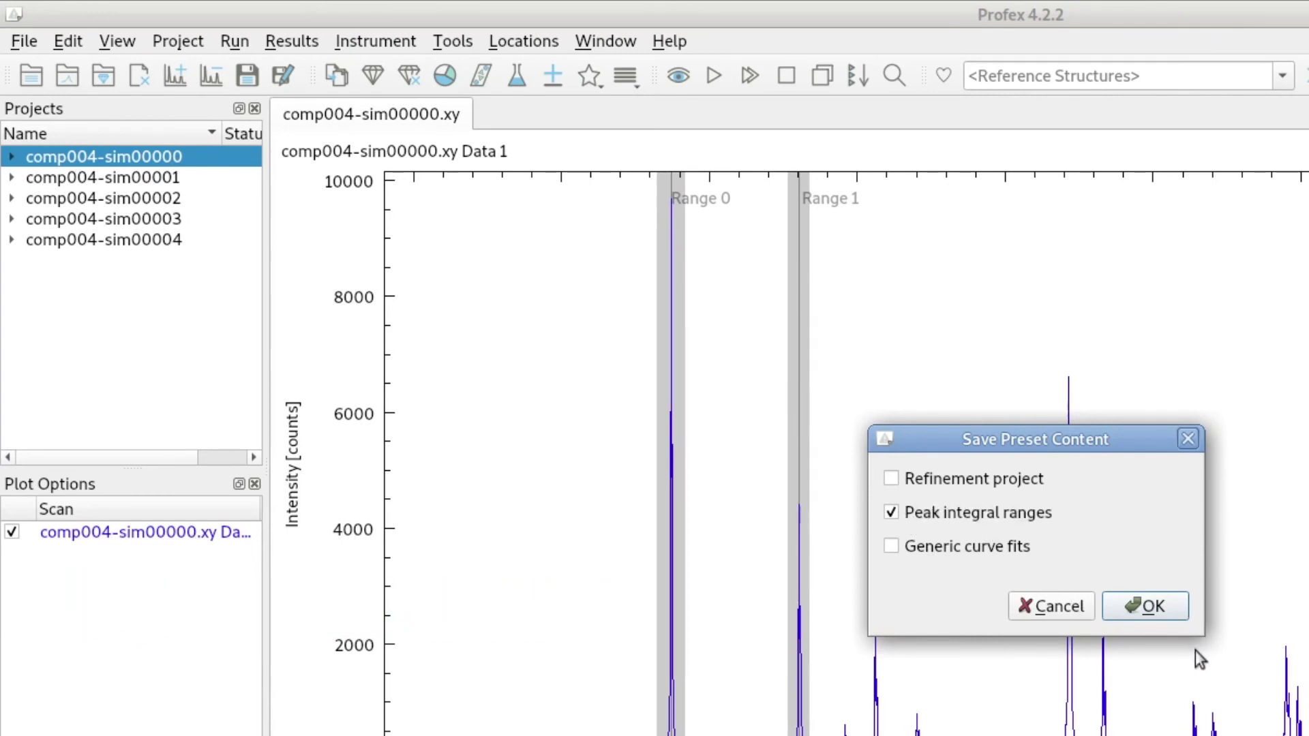
pyautogui.click(1160, 605)
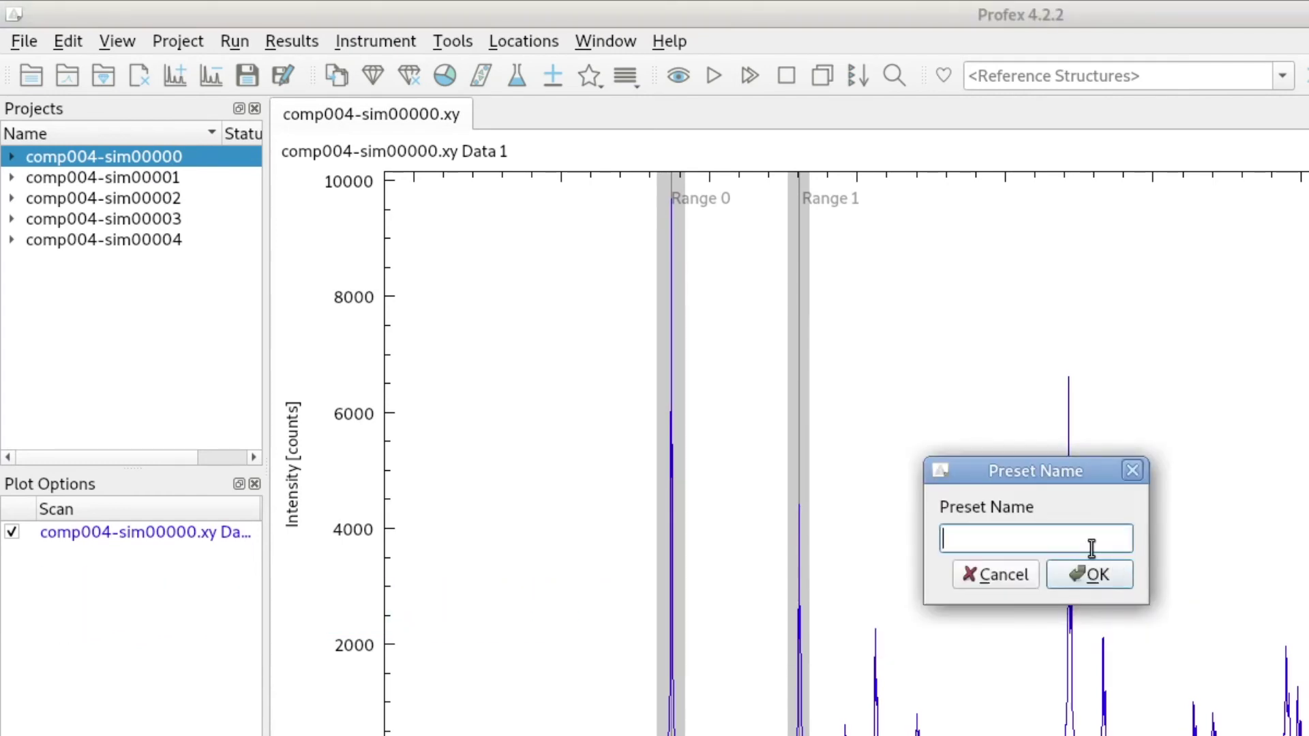
pyautogui.write('2 peak integrals')
pyautogui.press('Return')
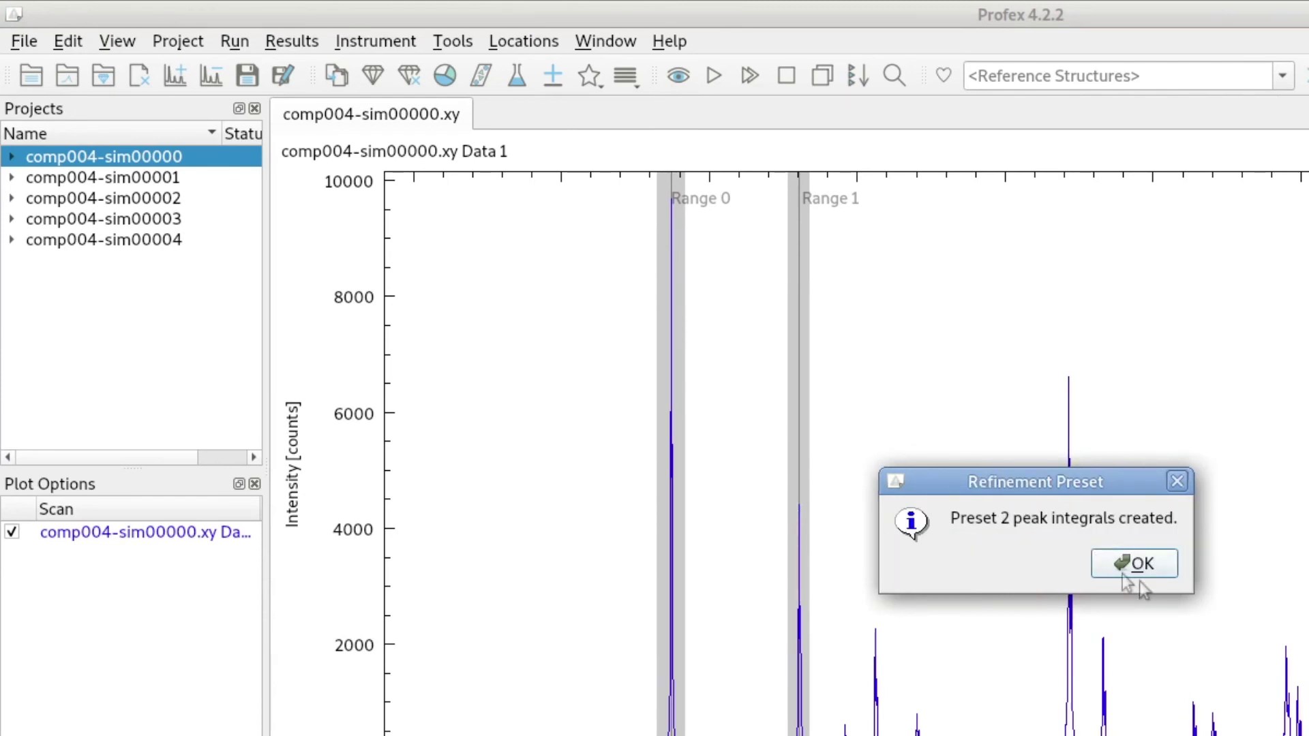
pyautogui.click(1152, 570)
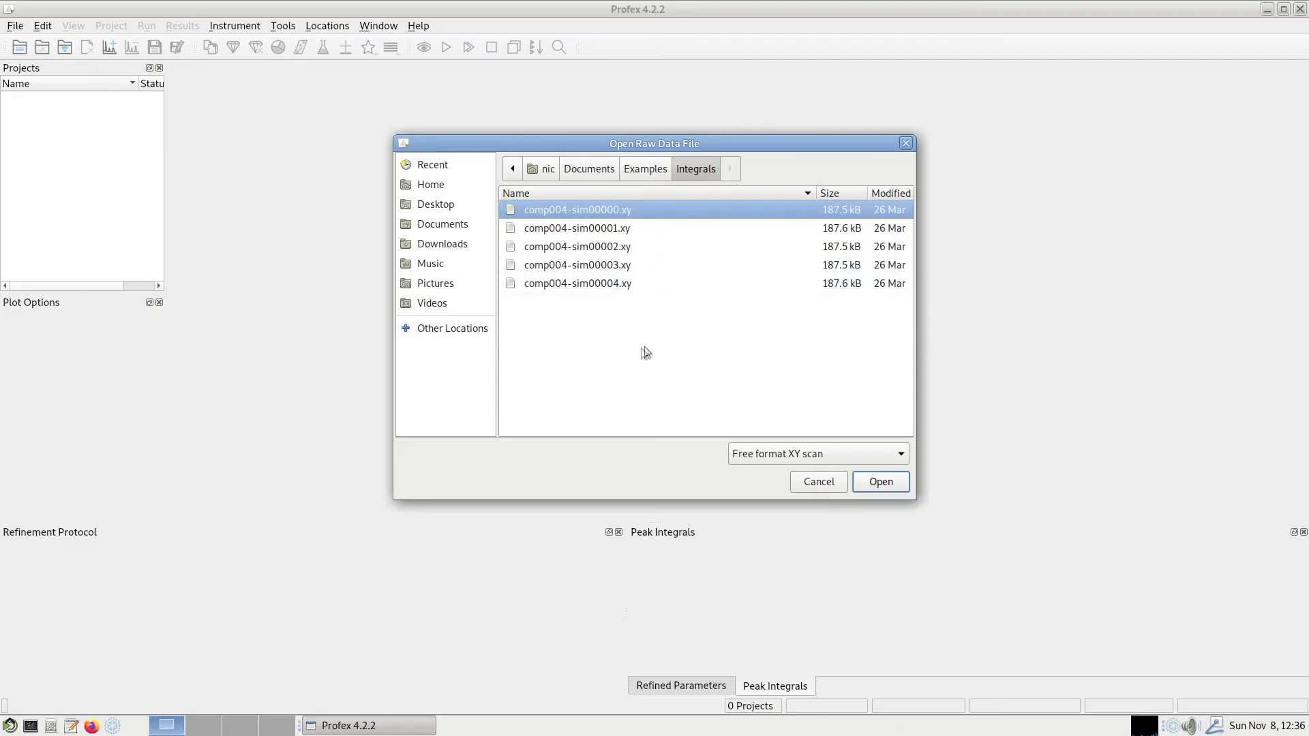
# Step: Reopen the five .xy scans and apply the '2 peak integrals' preset to all of them
pyautogui.moveTo(643, 351); pyautogui.dragTo(591, 208)
pyautogui.click(858, 488)
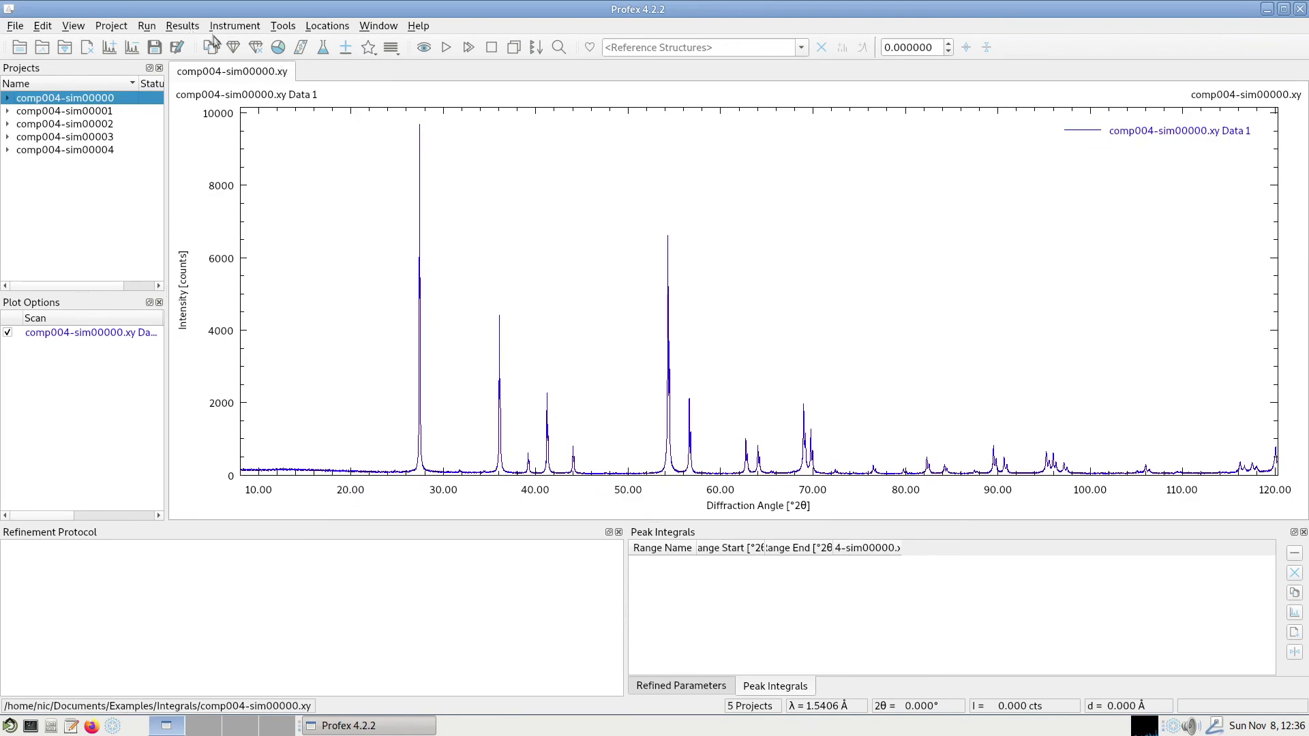
pyautogui.click(368, 48)
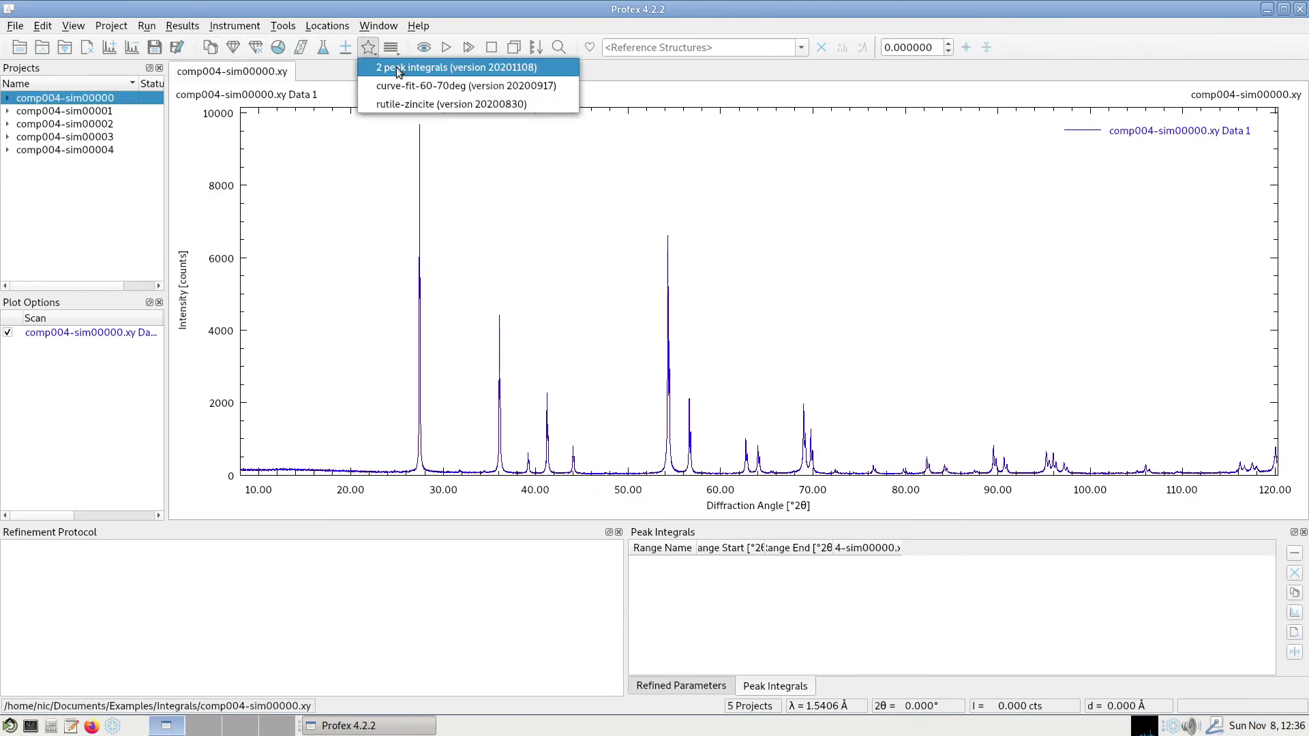
pyautogui.click(420, 67)
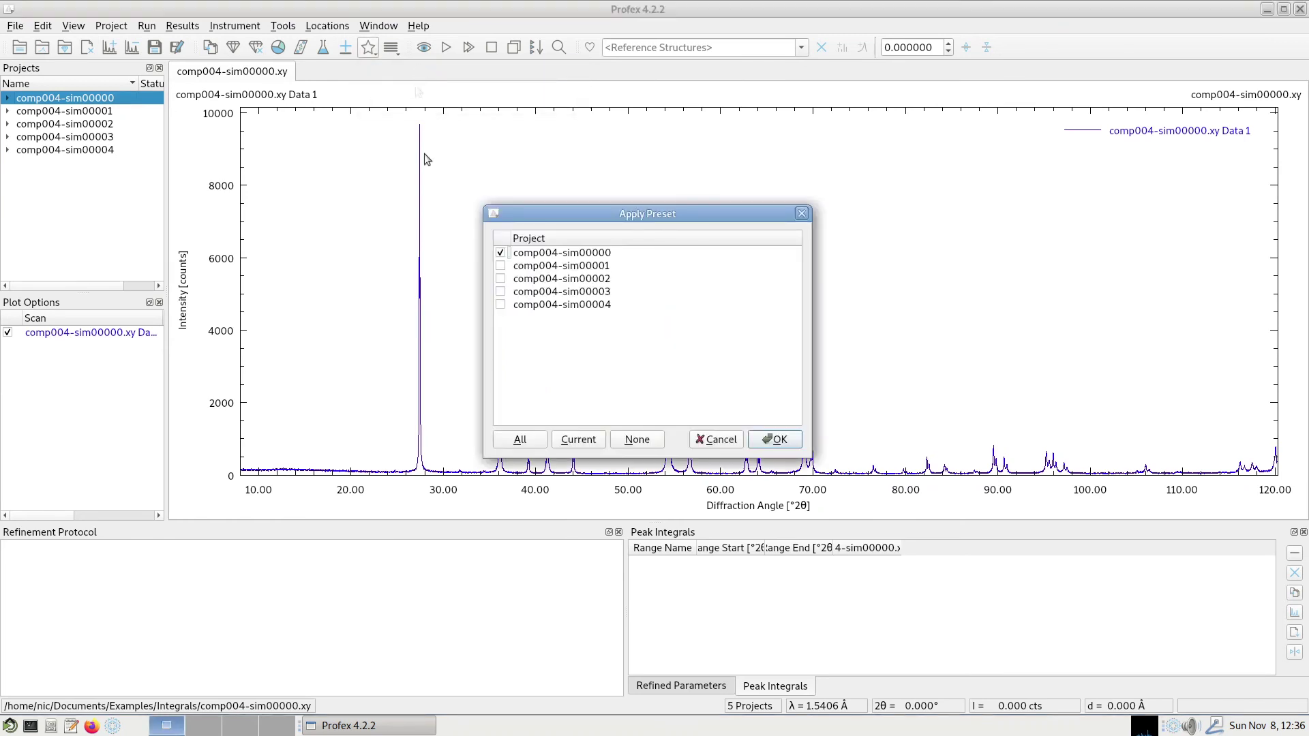
pyautogui.click(518, 441)
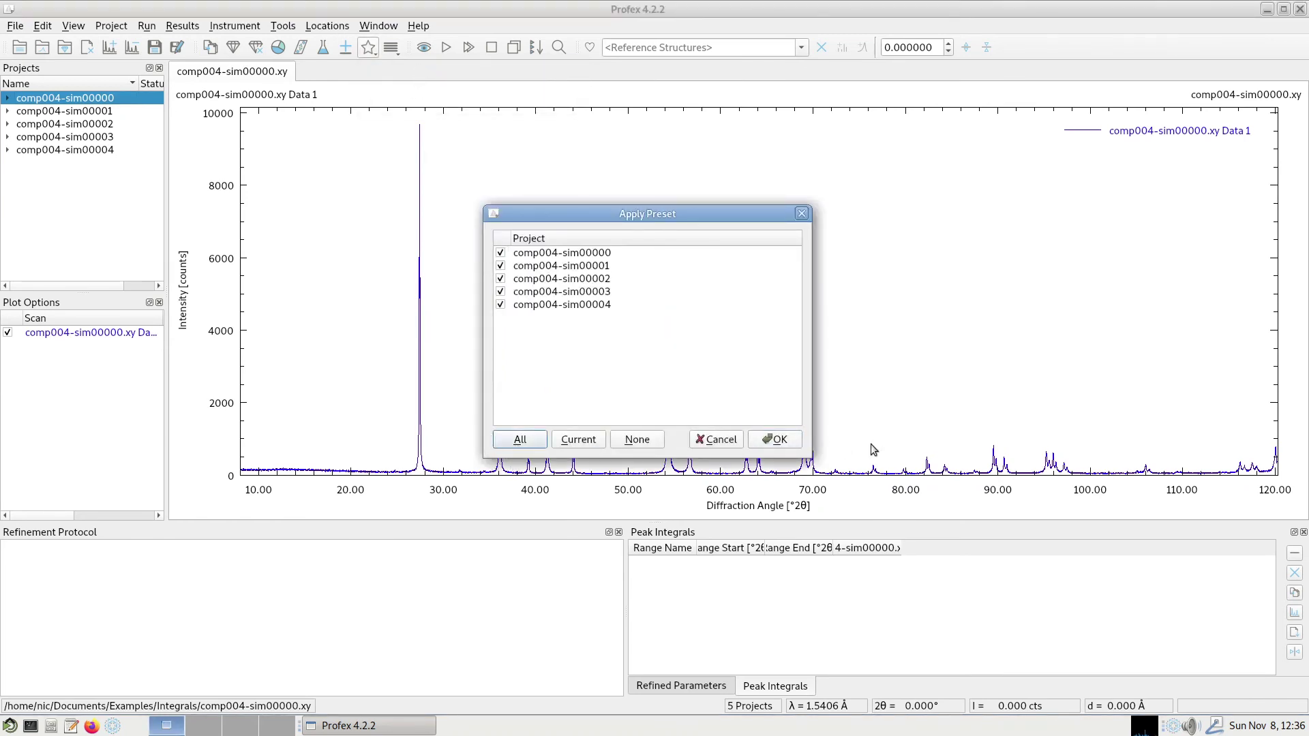
pyautogui.click(784, 443)
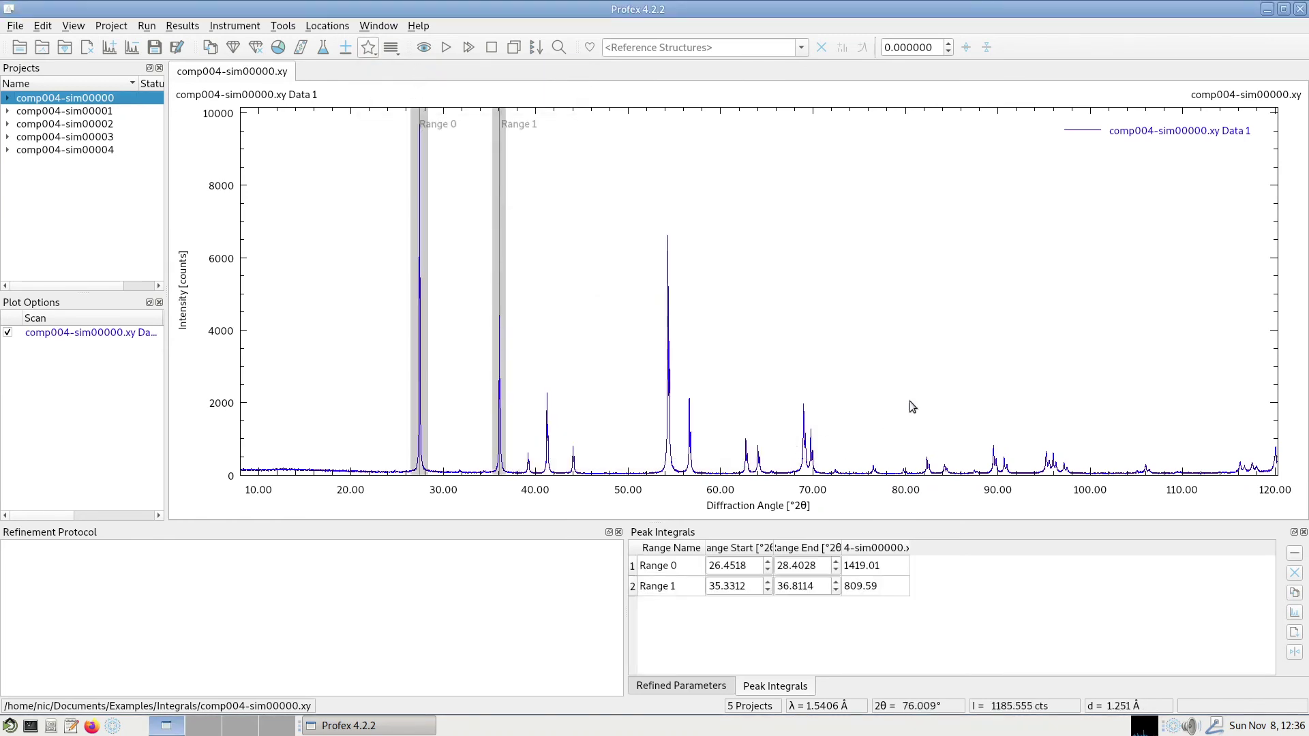
# Step: Check sim00001, sim00002 and sim00004, then widen the area column to show 1415.95 and 819.12
pyautogui.click(78, 111)
pyautogui.click(79, 125)
pyautogui.click(78, 150)
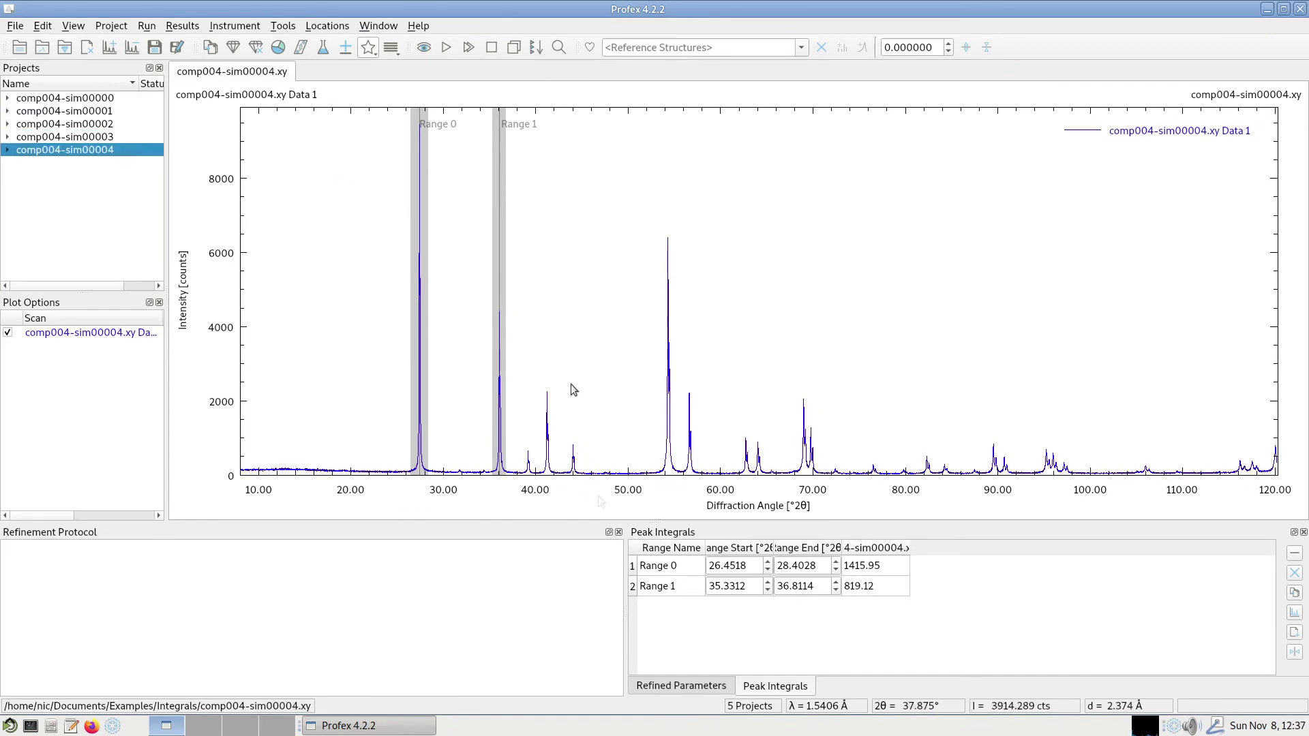
pyautogui.moveTo(910, 546); pyautogui.dragTo(1001, 547)
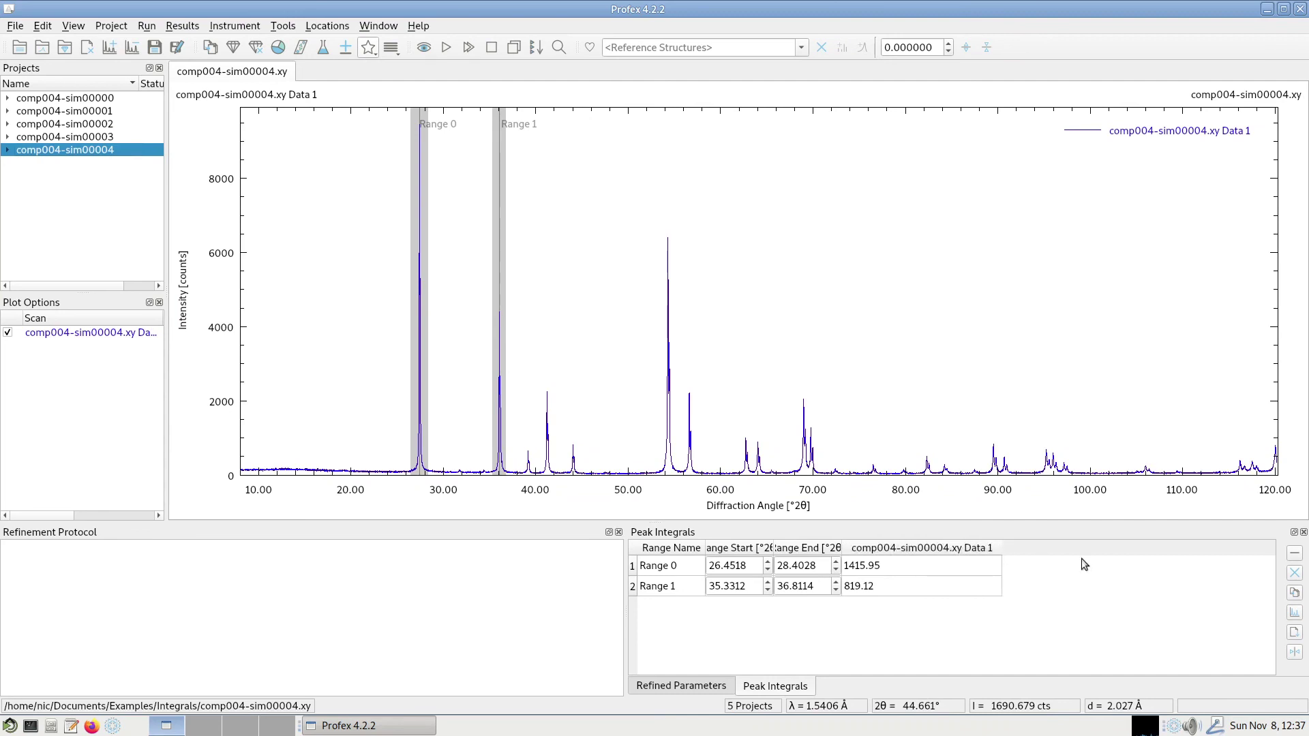